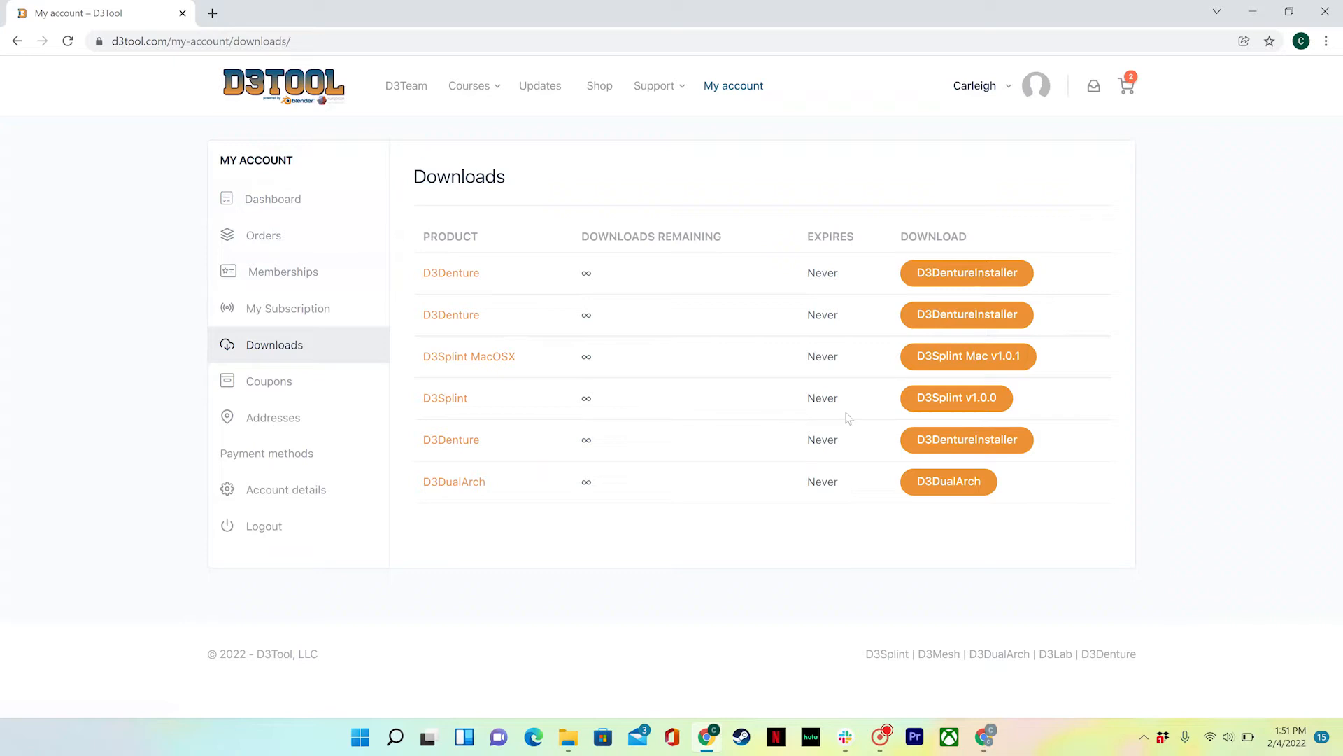
- Download the D3Splint v1.0.0 Windows installer and run D3Splint_Installer (2).exe
click(964, 402)
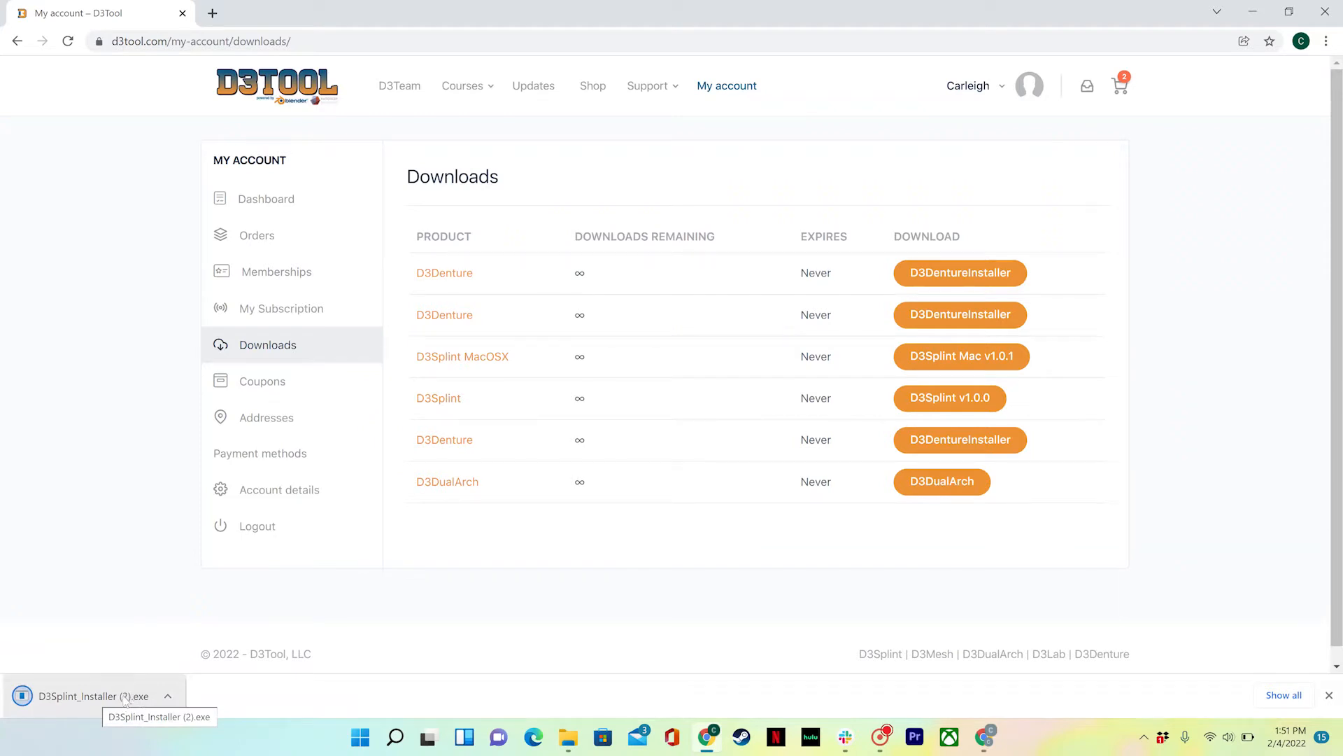
click(98, 701)
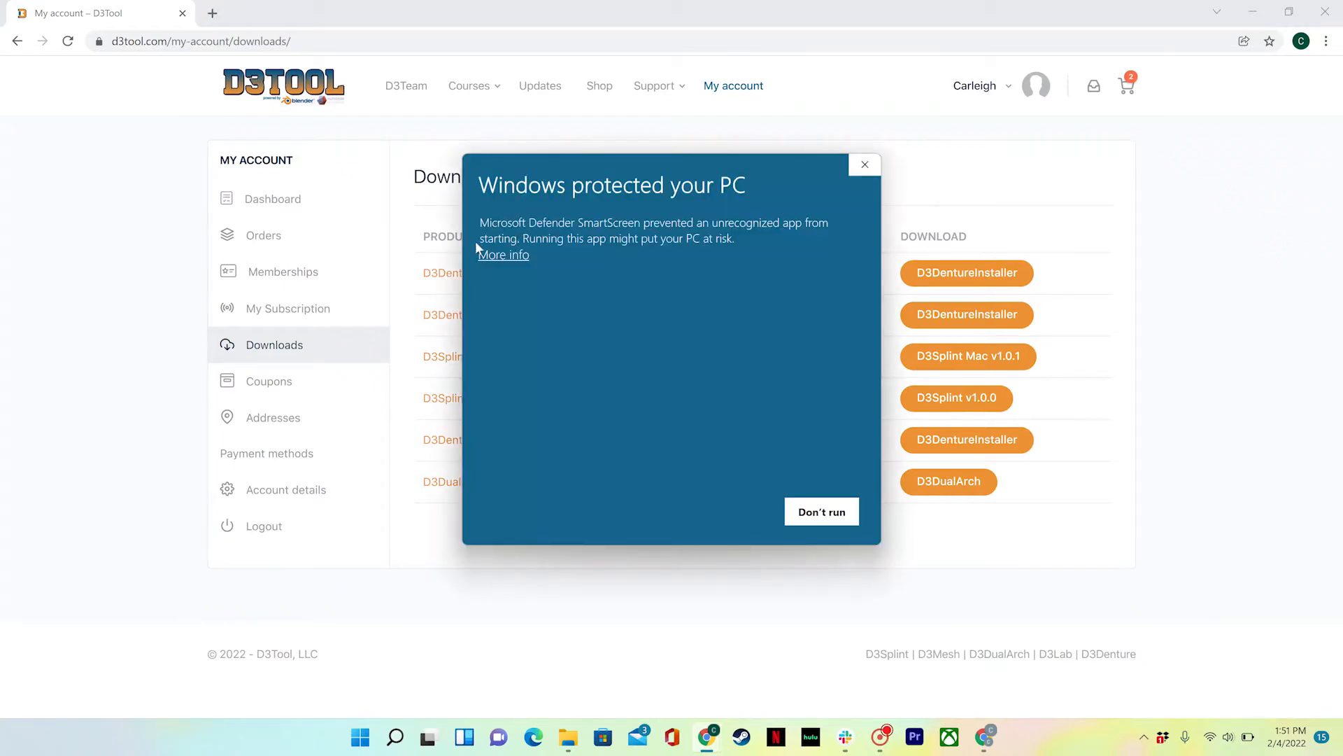
- Bypass the SmartScreen warning so the unrecognized D3Splint installer runs anyway
click(516, 256)
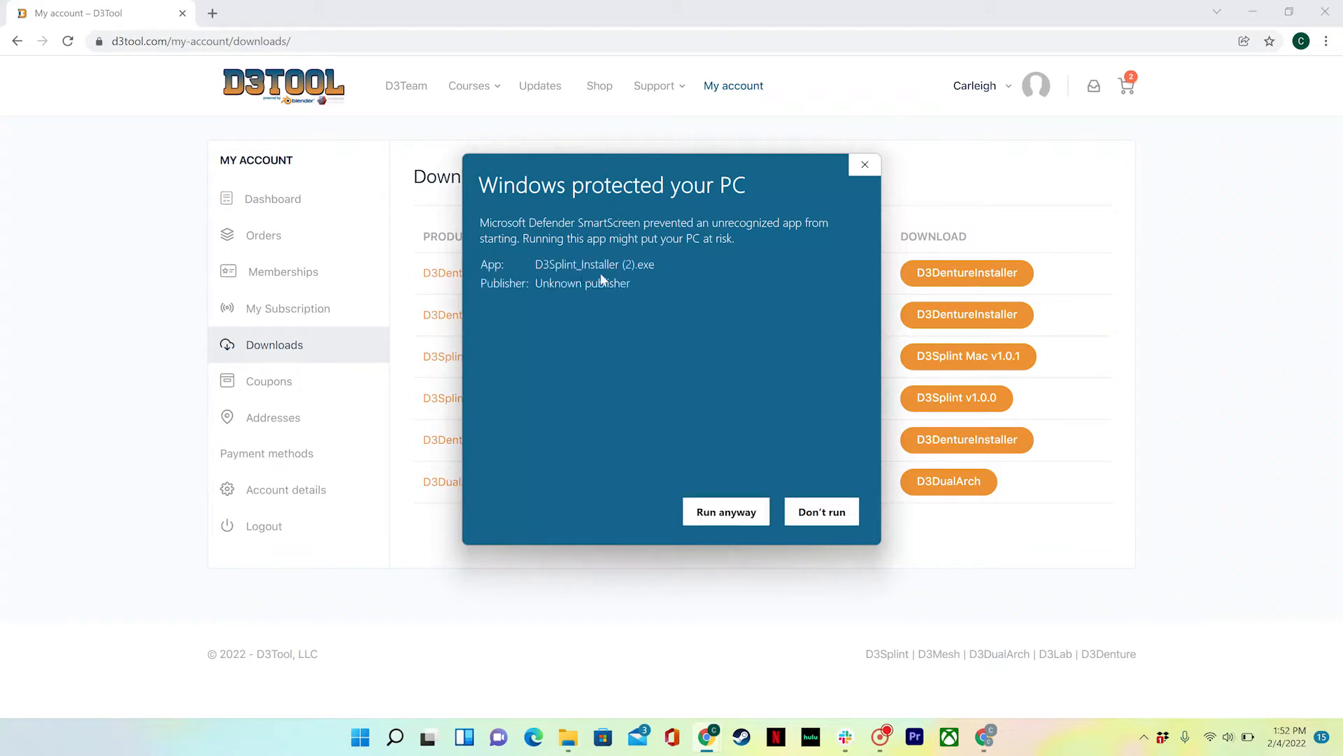
click(730, 514)
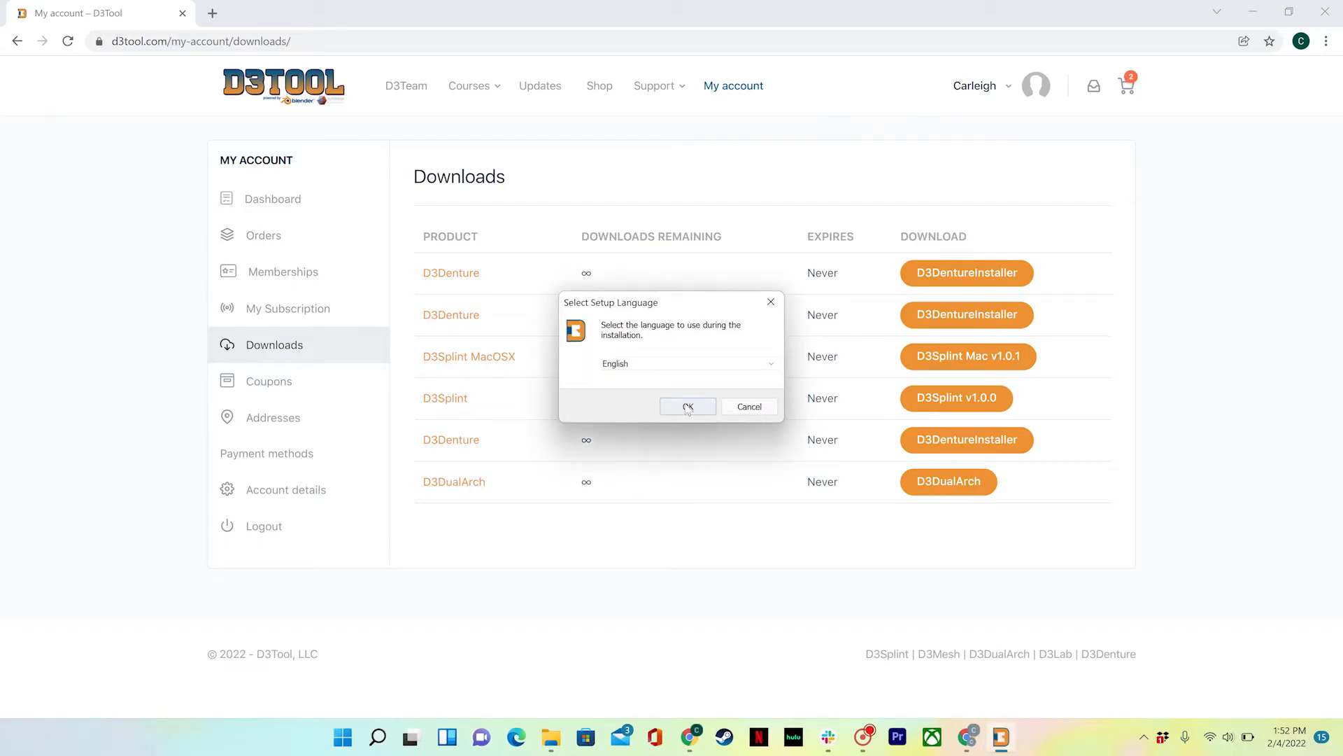
- Install D3Splint 1.0.0 in English, accepting the license and keeping the desktop shortcut
click(687, 408)
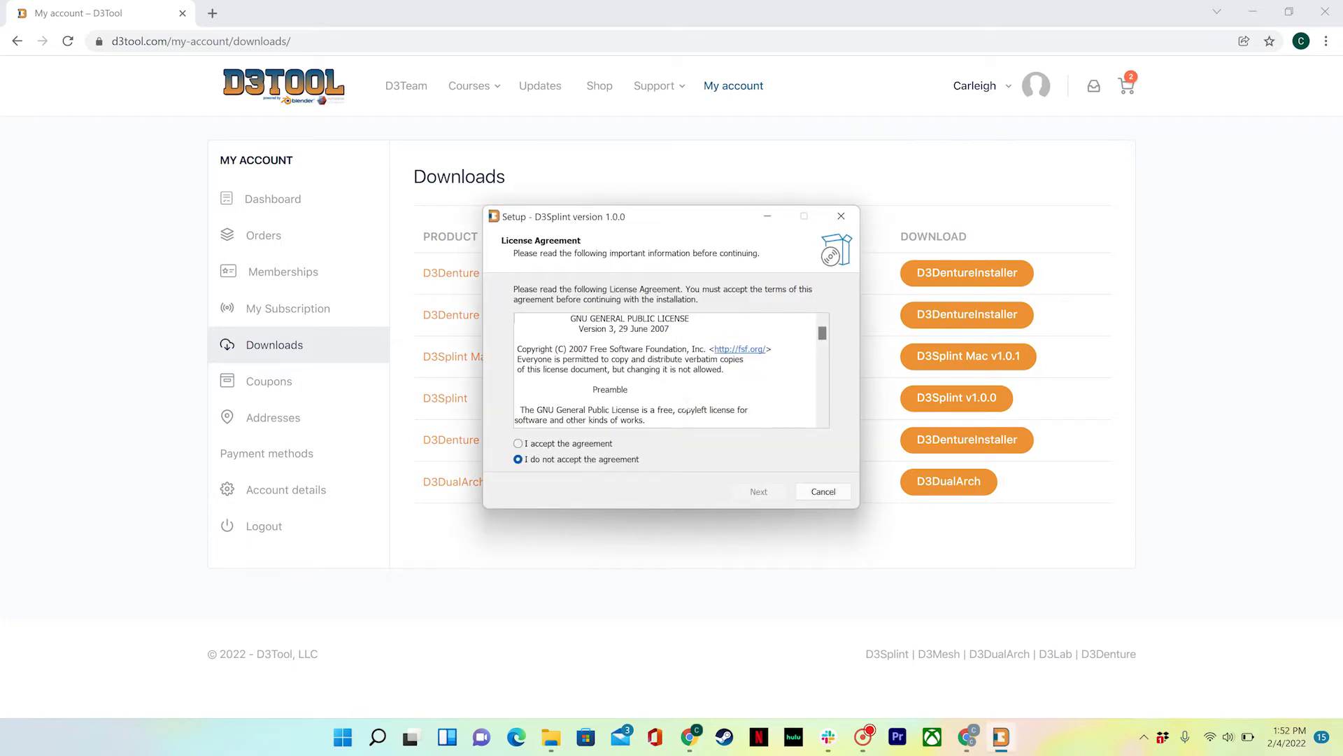
click(519, 443)
click(764, 495)
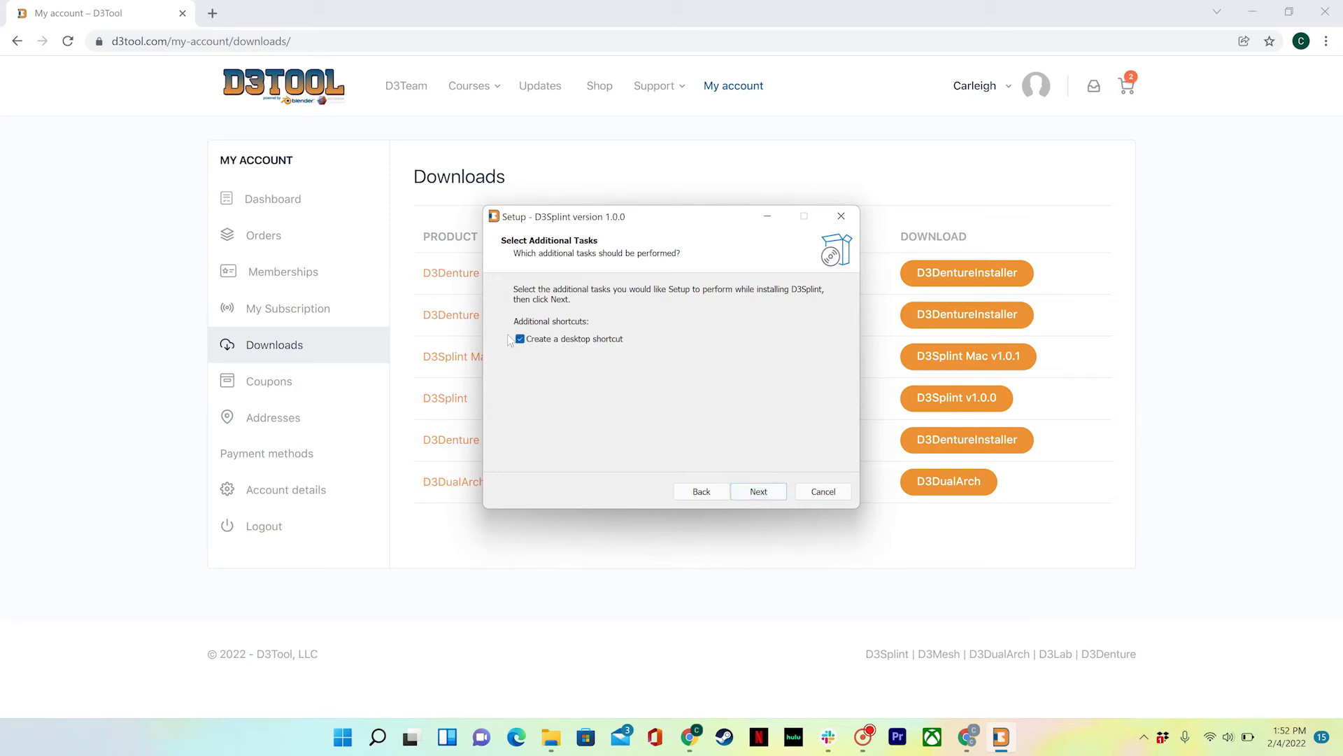
click(760, 491)
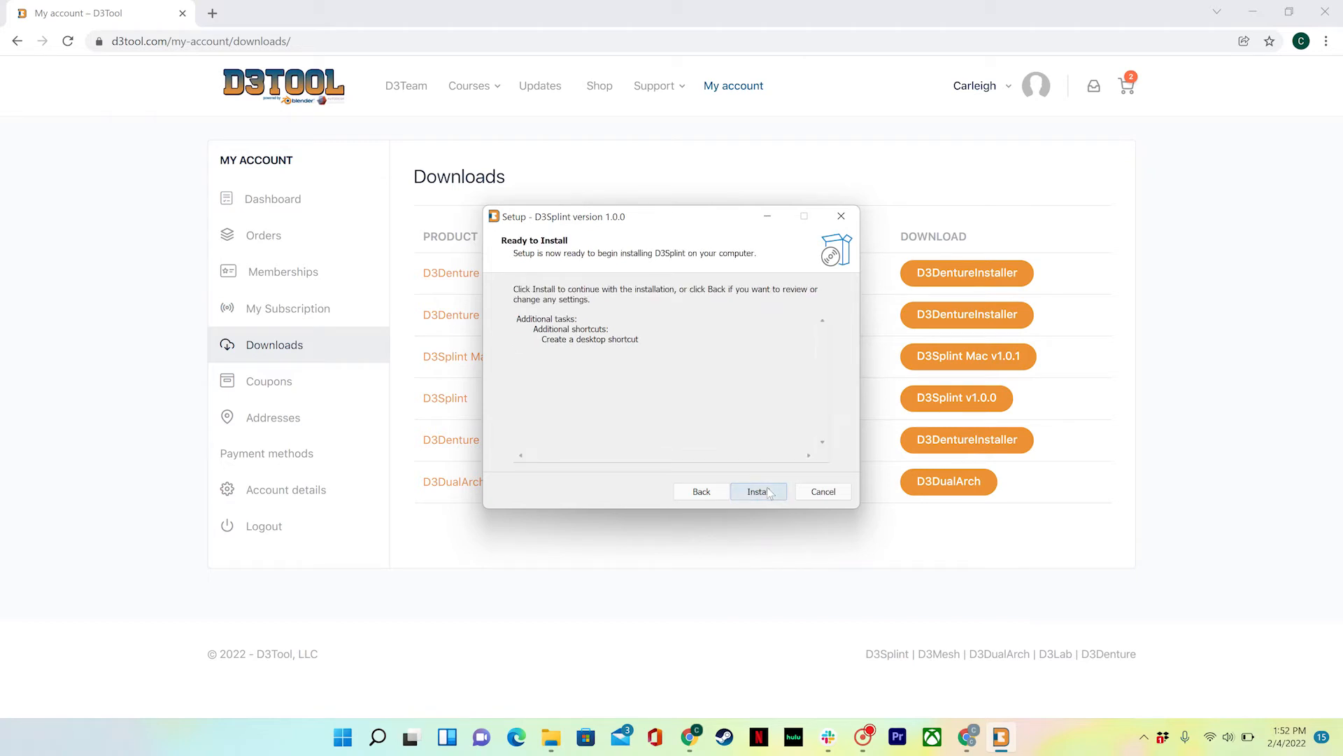
click(760, 491)
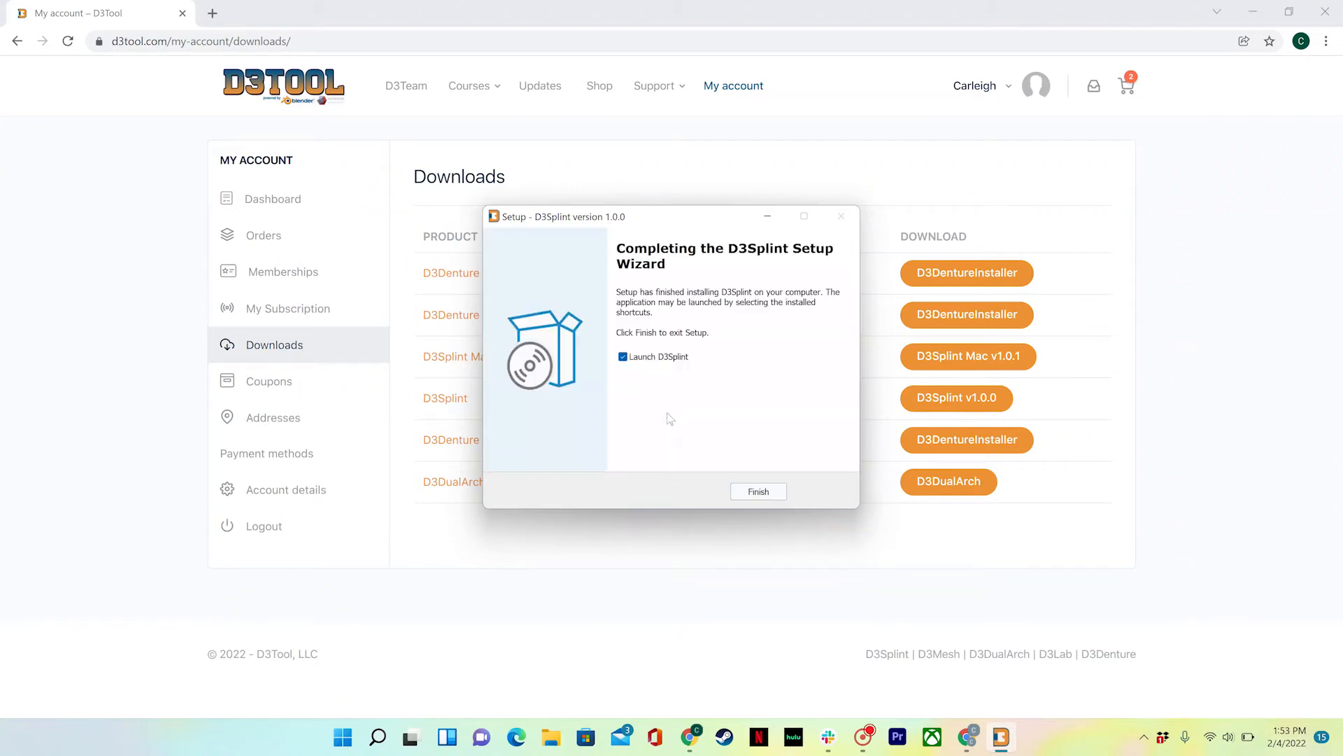
- Finish setup to launch D3Splint, then maximize its Blender 2.79 window
click(744, 492)
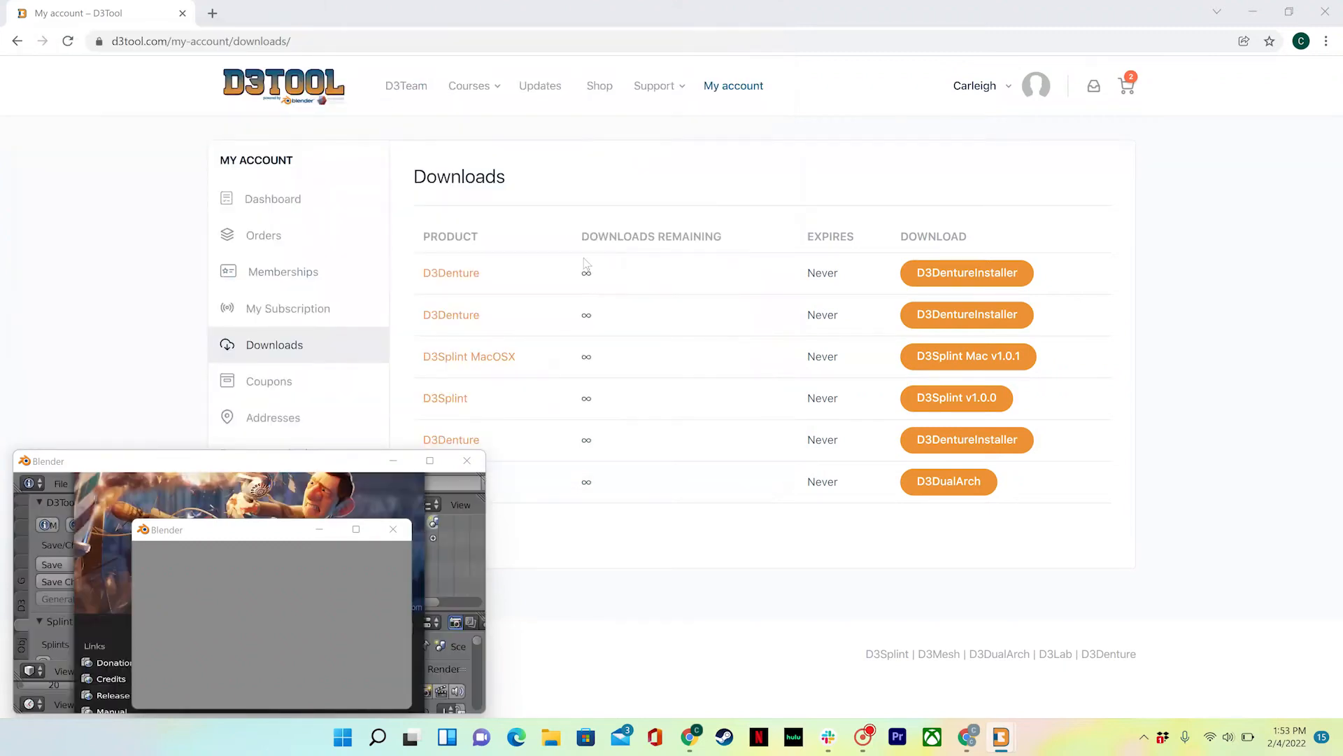
click(1252, 11)
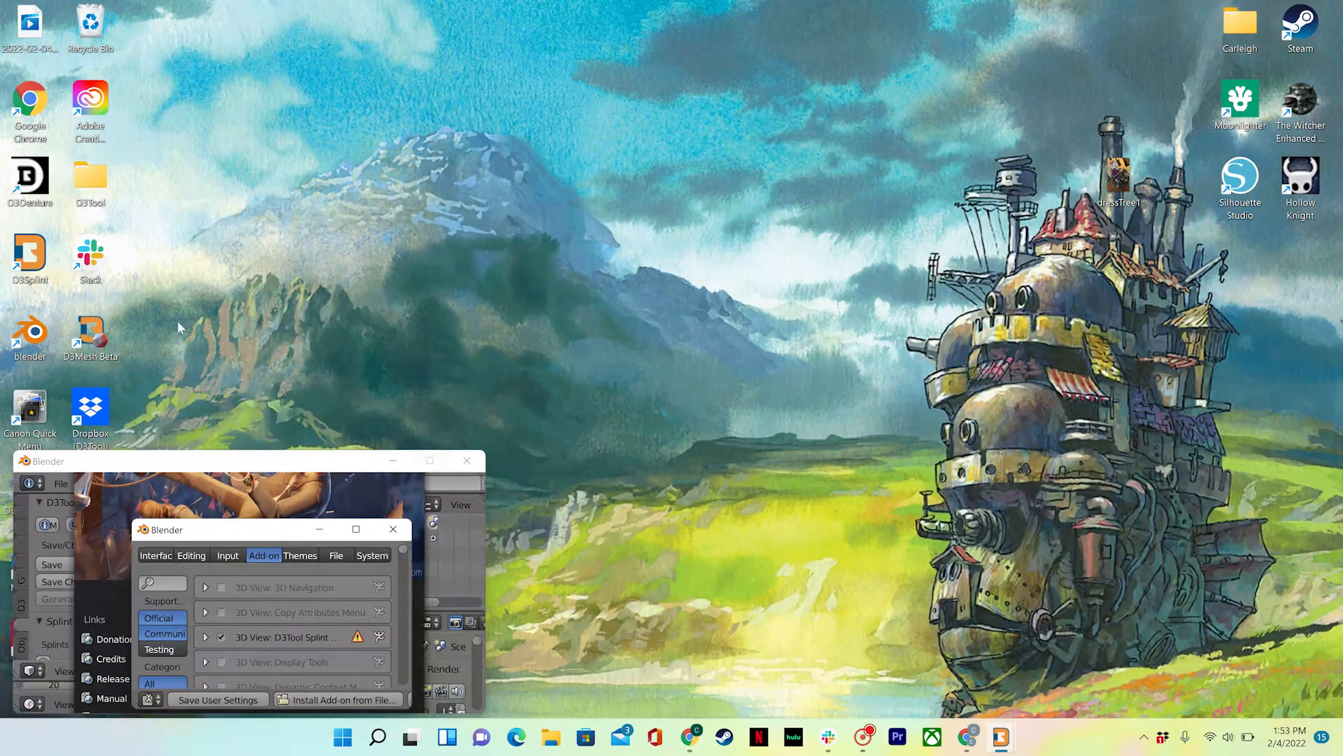
mouse_move(30, 255)
mouse_down()
mouse_move(231, 105)
mouse_move(222, 97)
mouse_move(41, 264)
mouse_up()
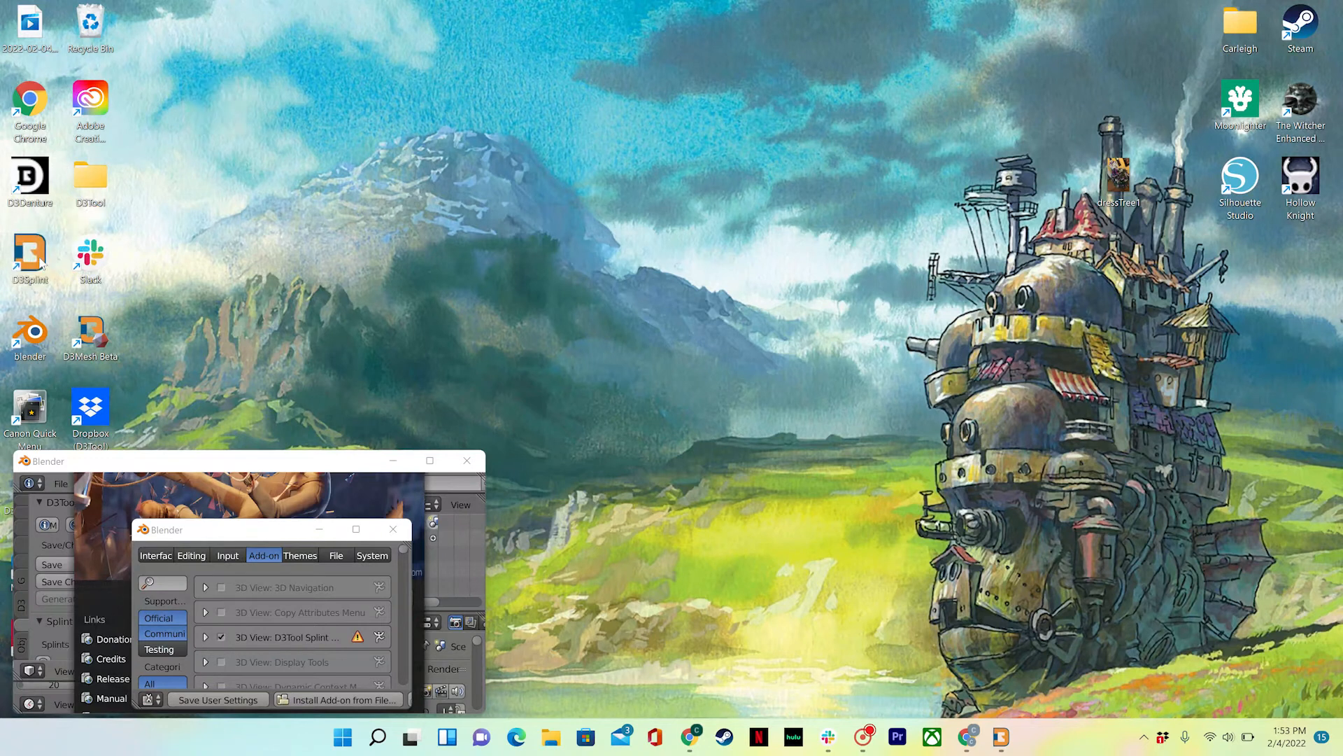
click(430, 459)
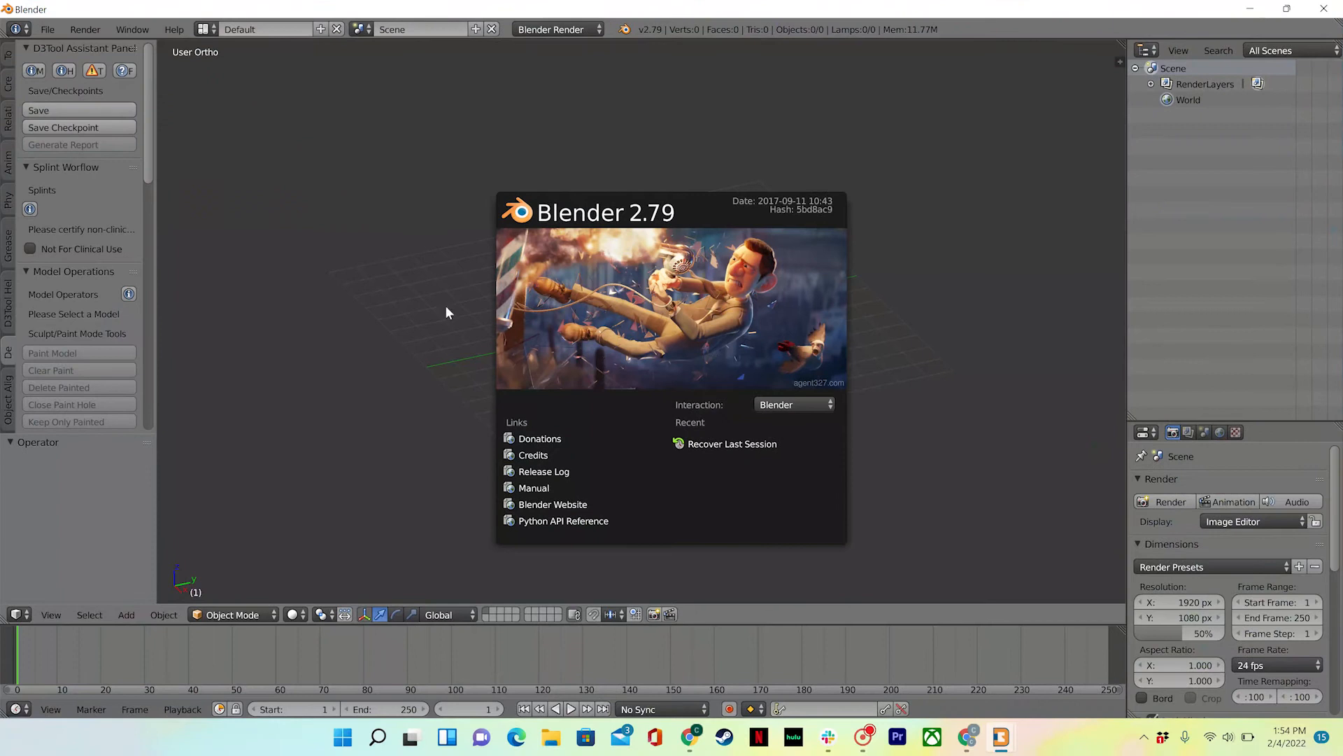
- Dismiss the splash and center the Add-ons preferences window over the viewport
click(441, 300)
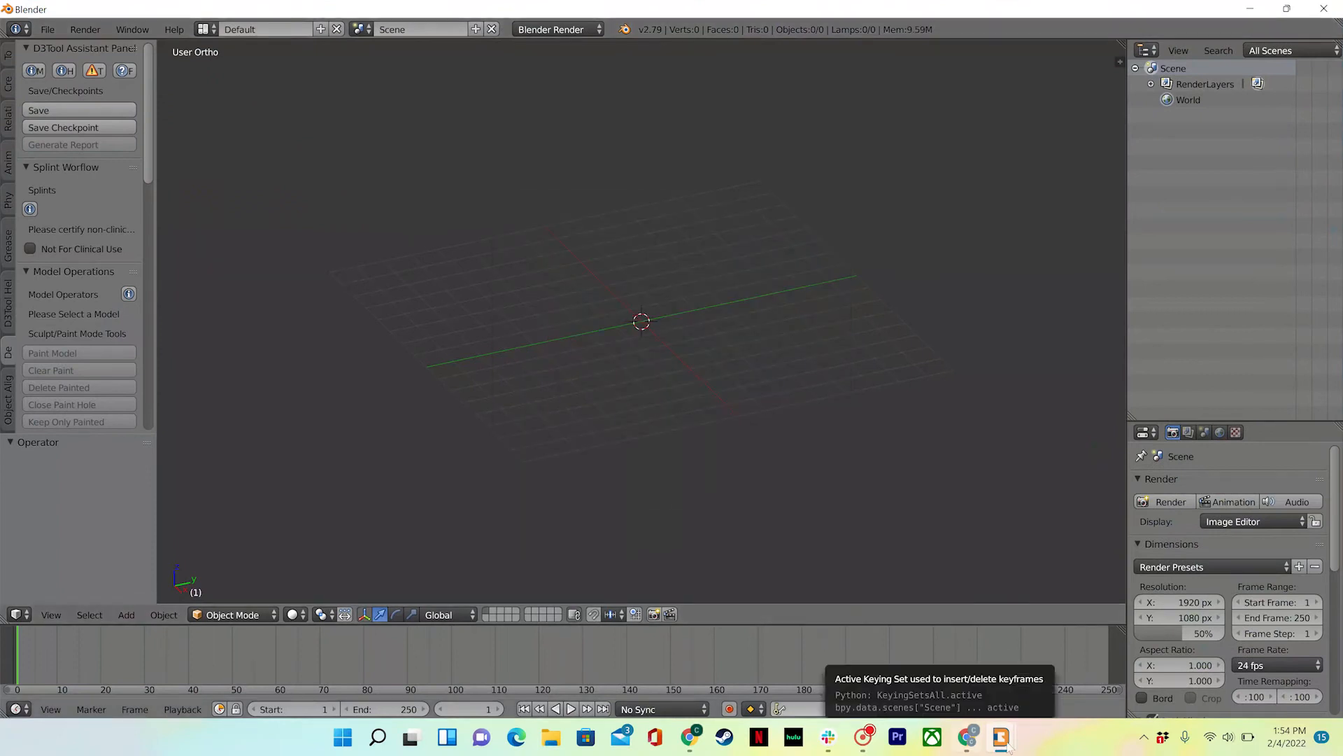
mouse_move(1001, 736)
click(1058, 668)
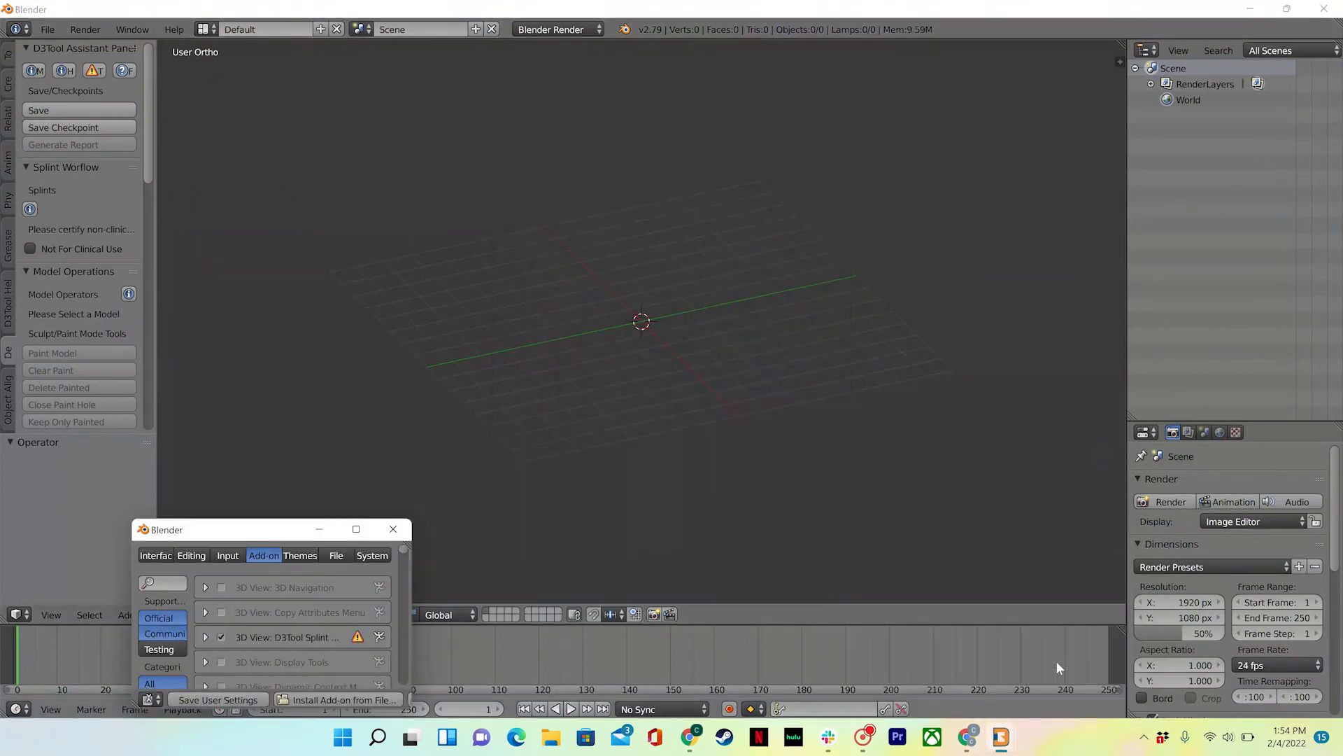
drag(281, 526, 723, 298)
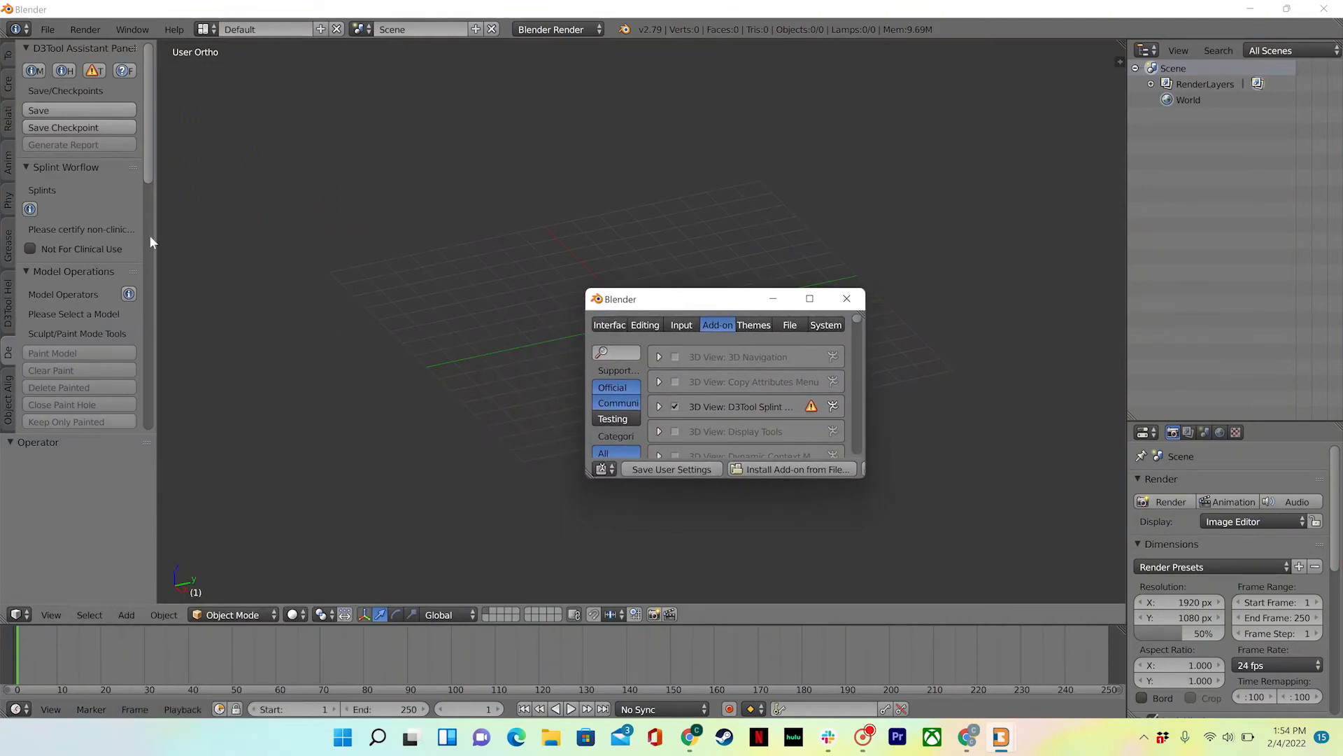
- Check the D3Tool help ticket panel, return to the Assistant Panel, and enlarge the preferences window
click(10, 302)
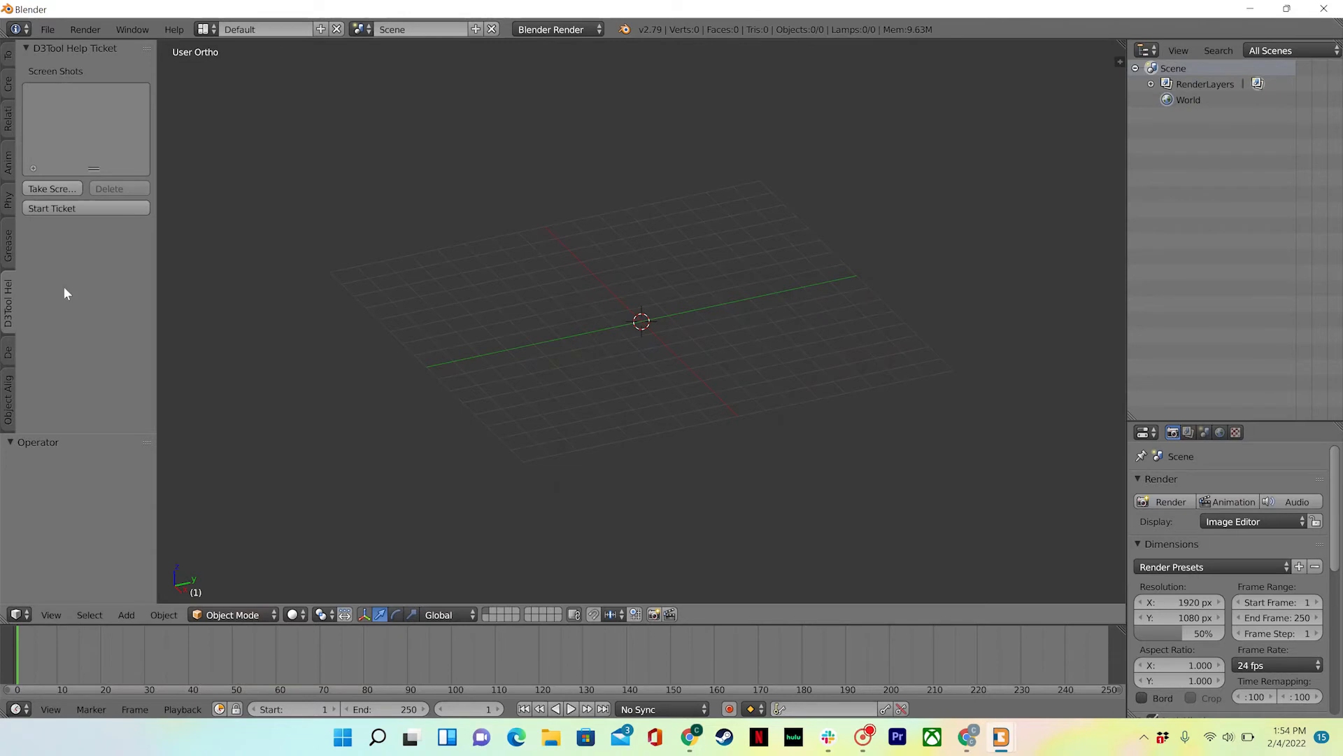
click(10, 353)
mouse_move(1015, 735)
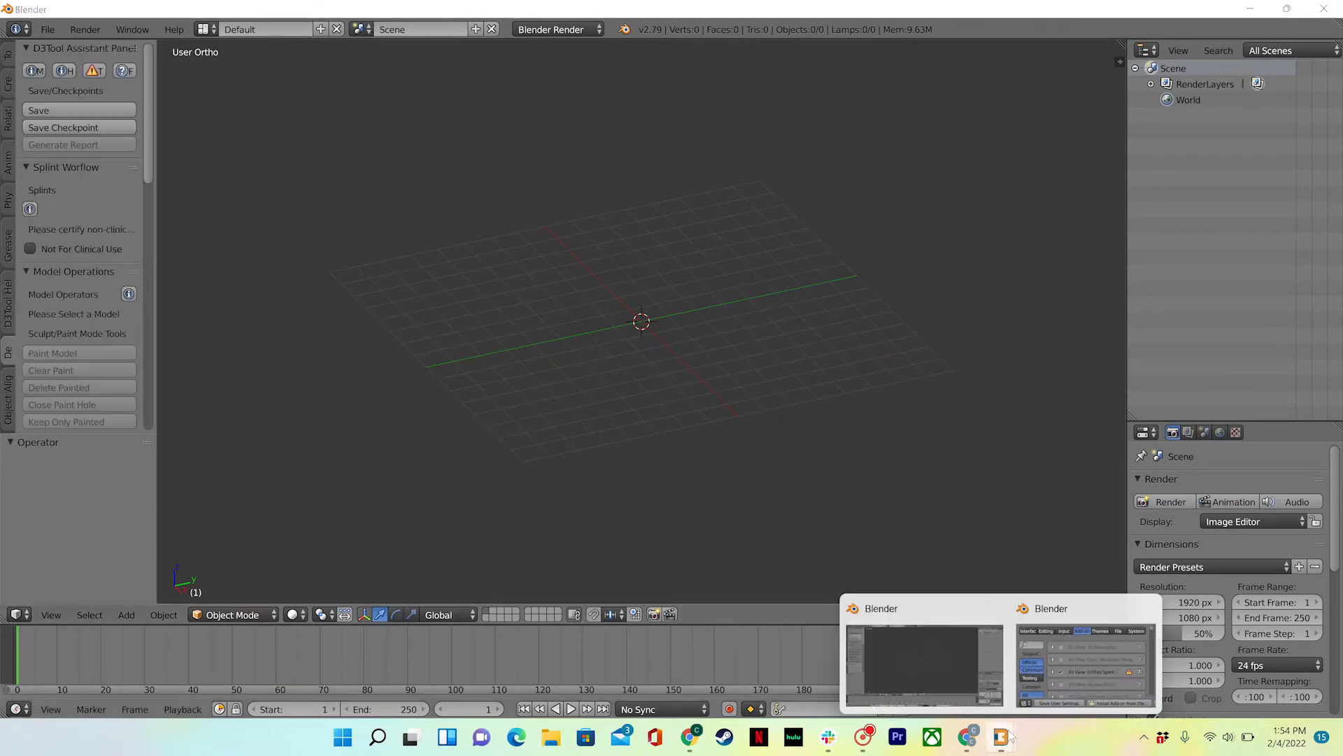
click(1075, 680)
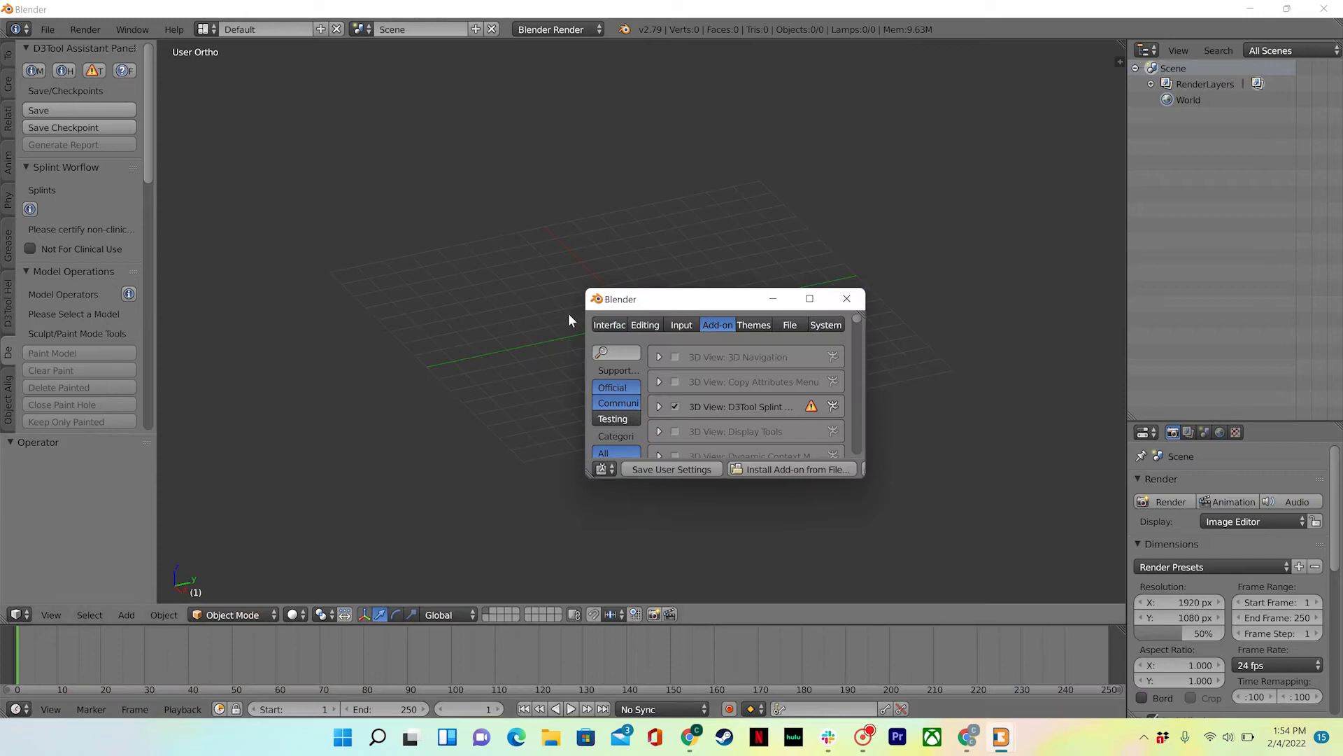
drag(583, 285, 283, 102)
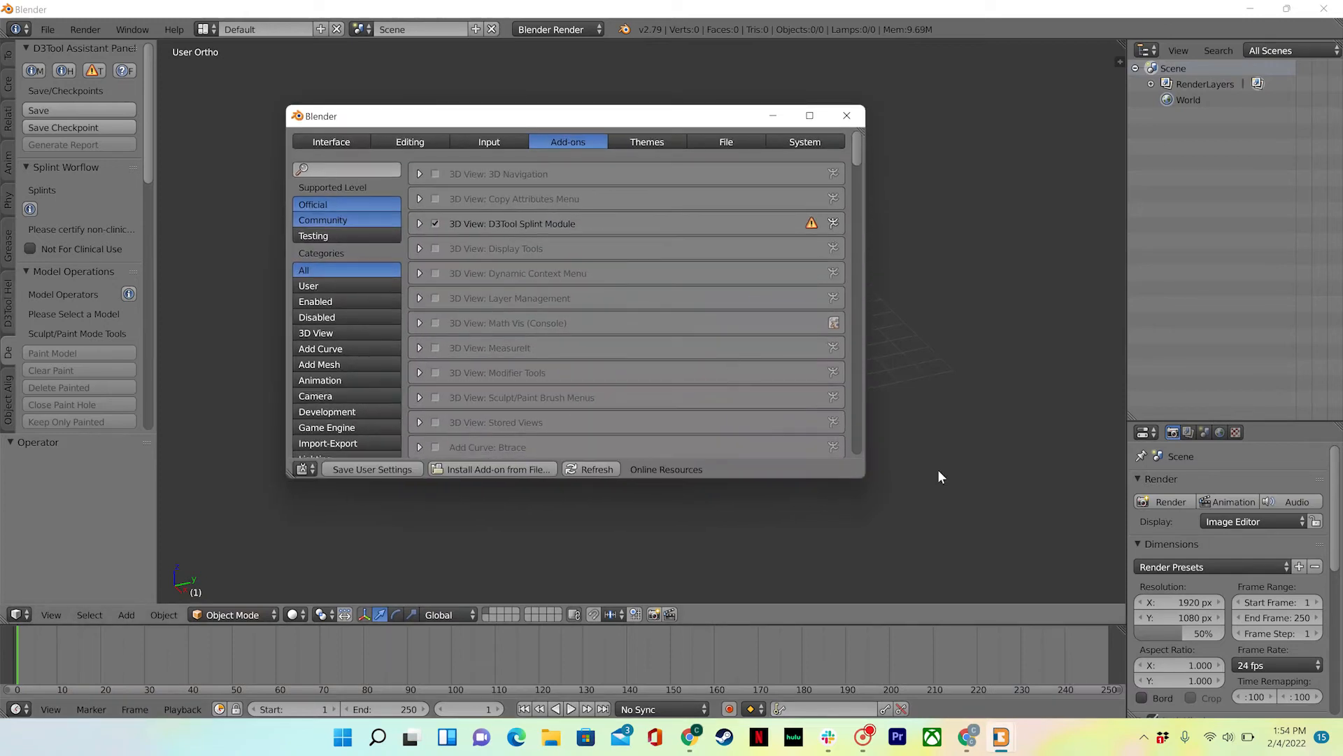
- Expand the D3Tool Splint Module preferences and certify it Not For Clinical Use
drag(867, 475, 963, 489)
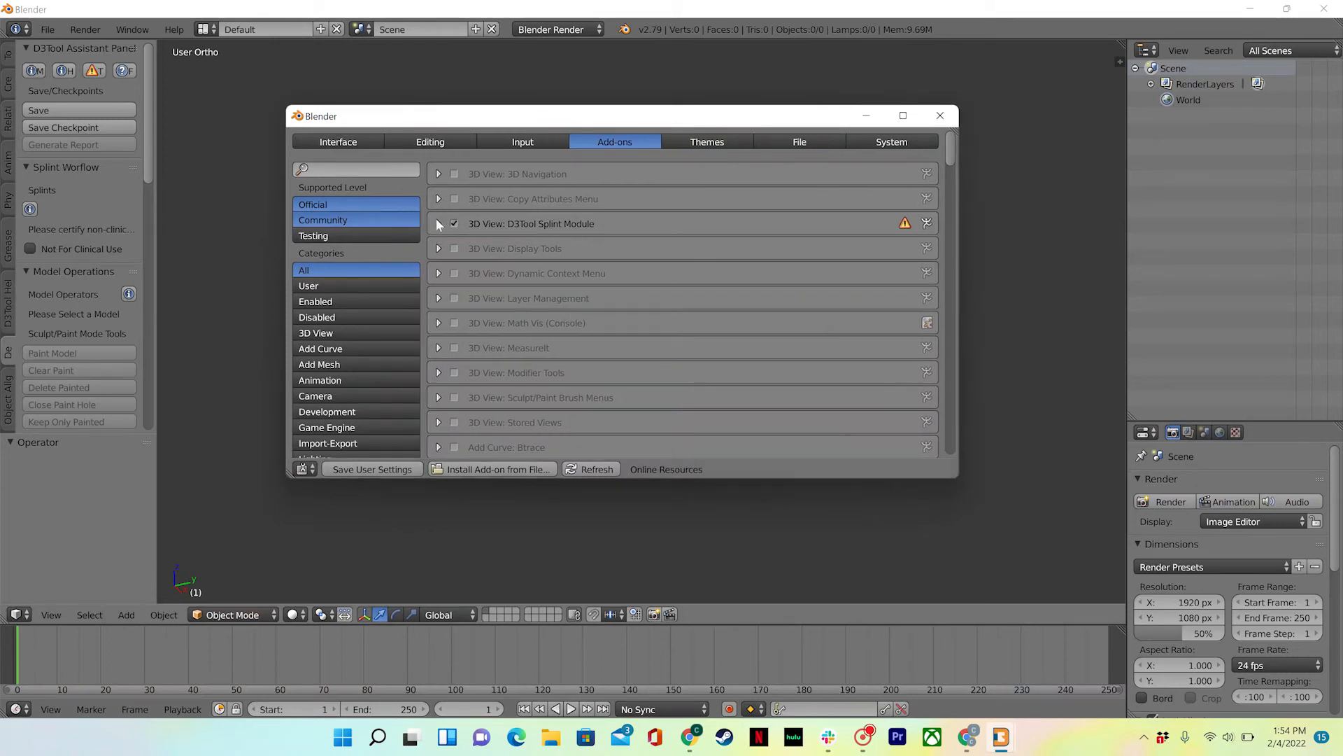
click(436, 221)
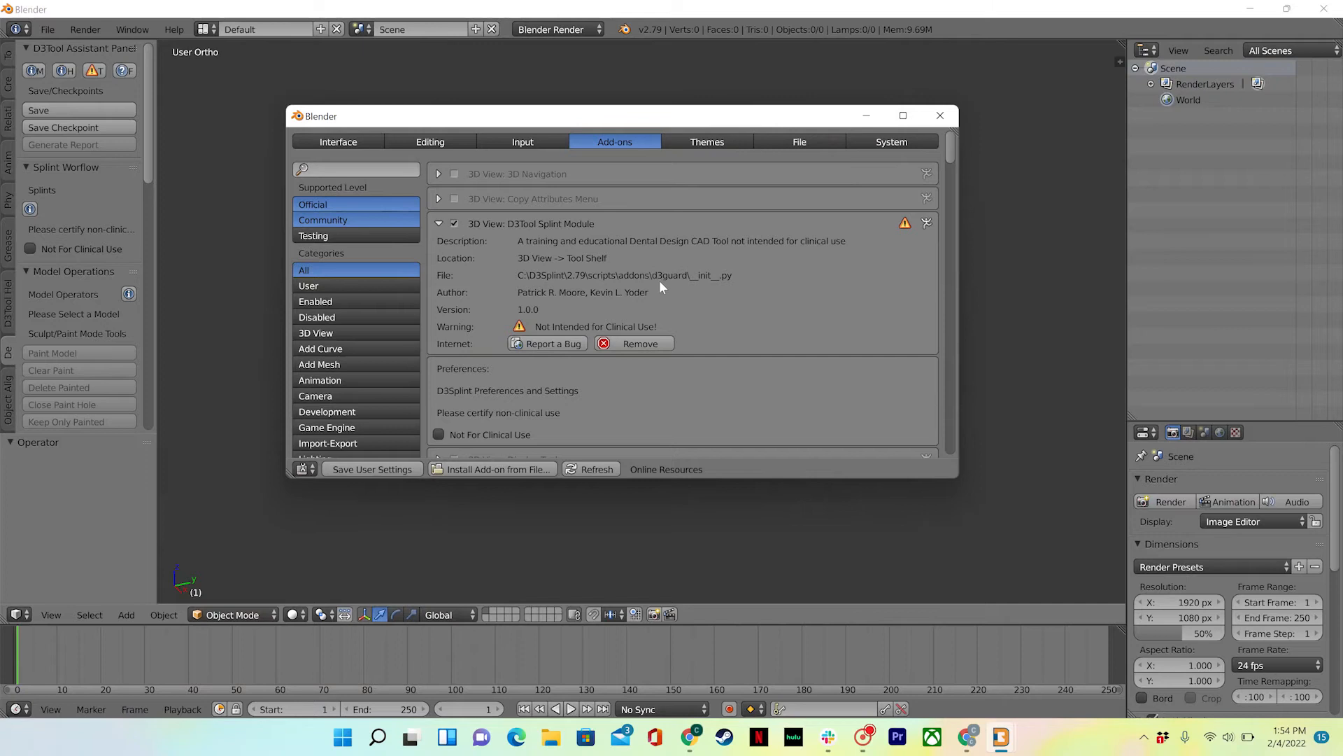
scroll(734, 396, down, 2)
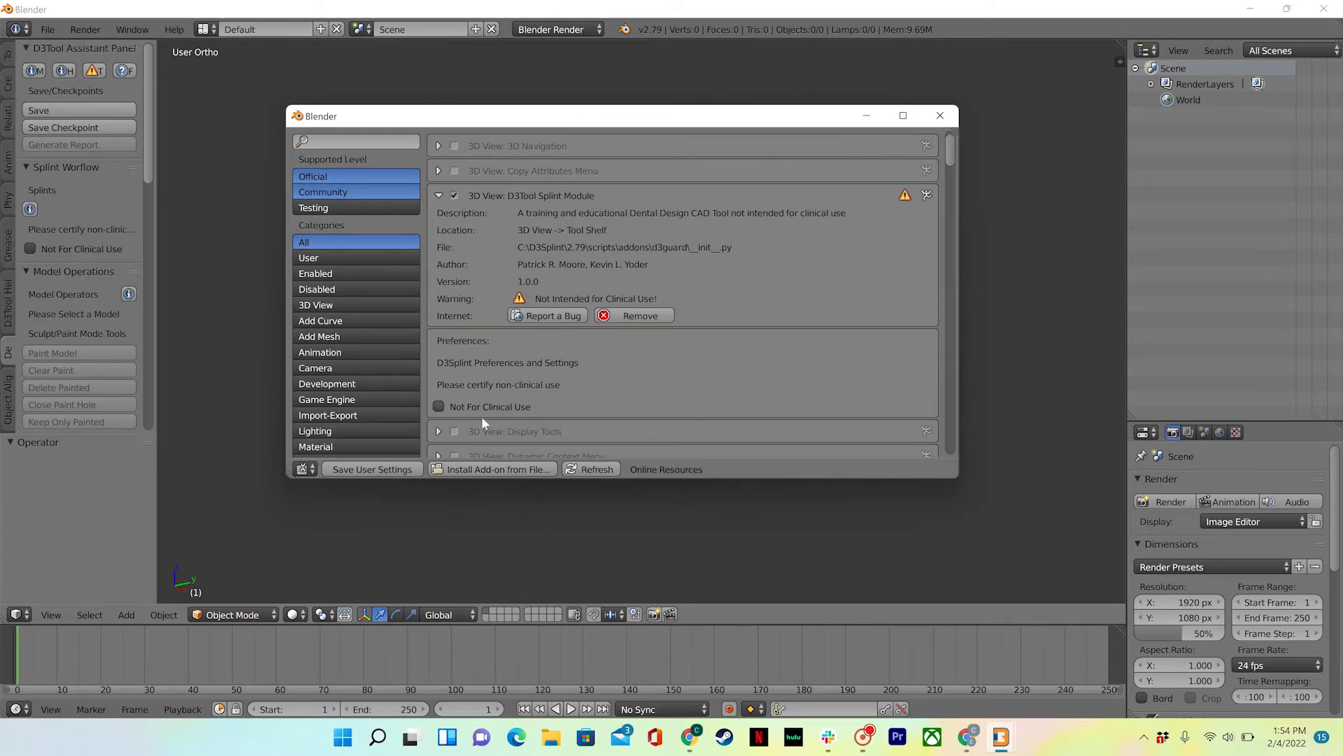
click(438, 406)
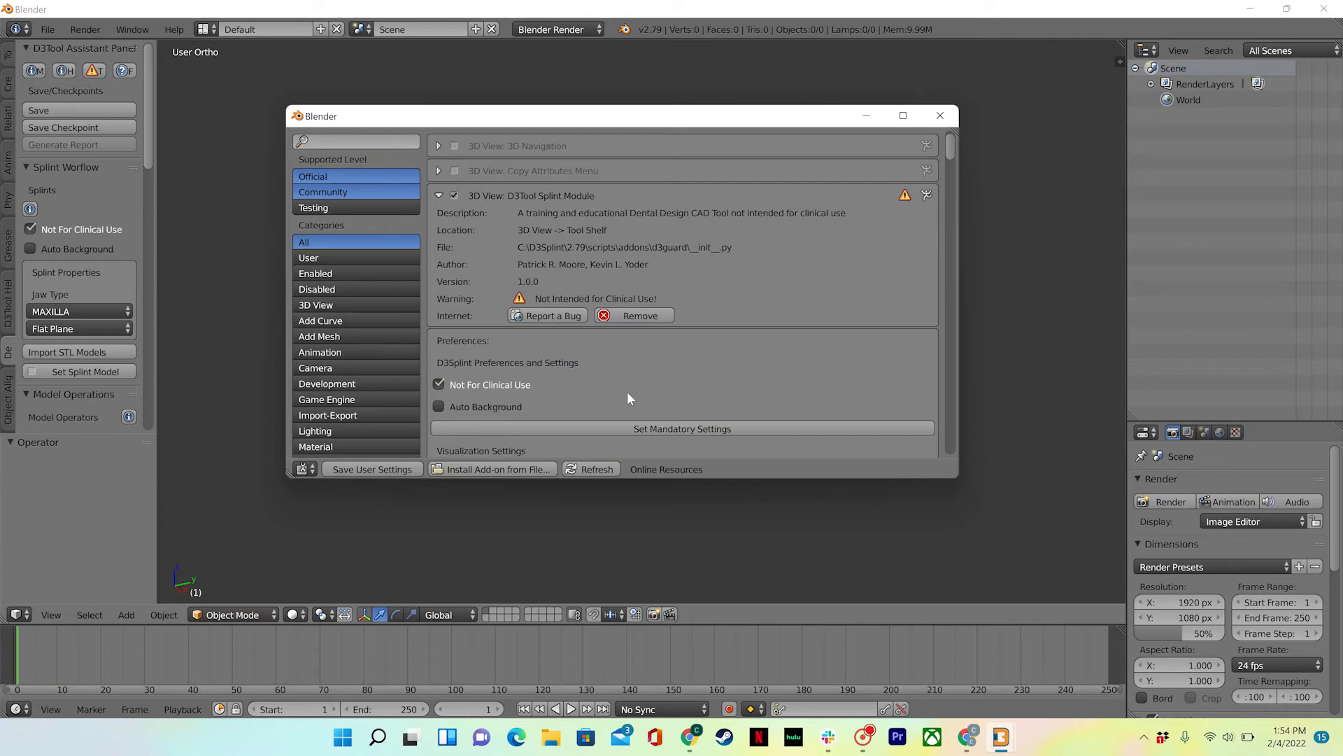
- Scroll through the add-on preferences down to the Log In button and Updater Settings
scroll(628, 396, down, 2)
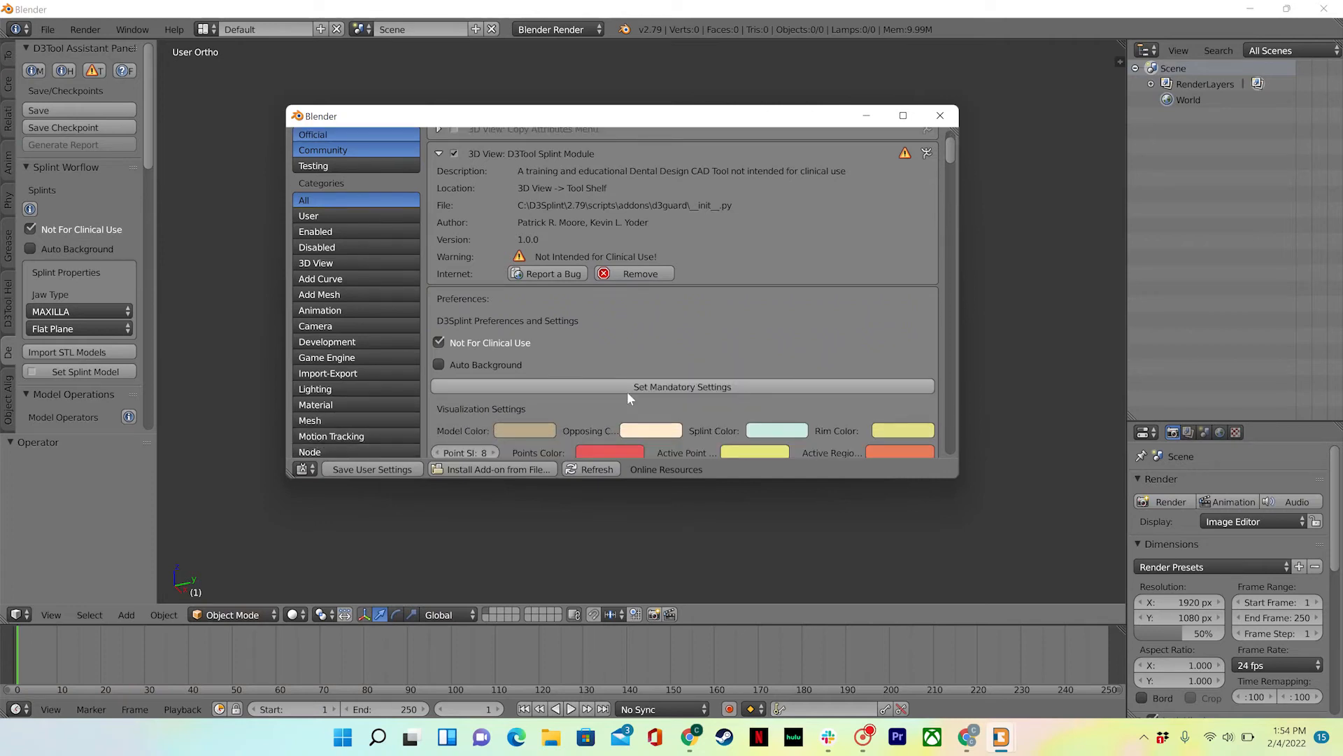
scroll(628, 397, down, 1)
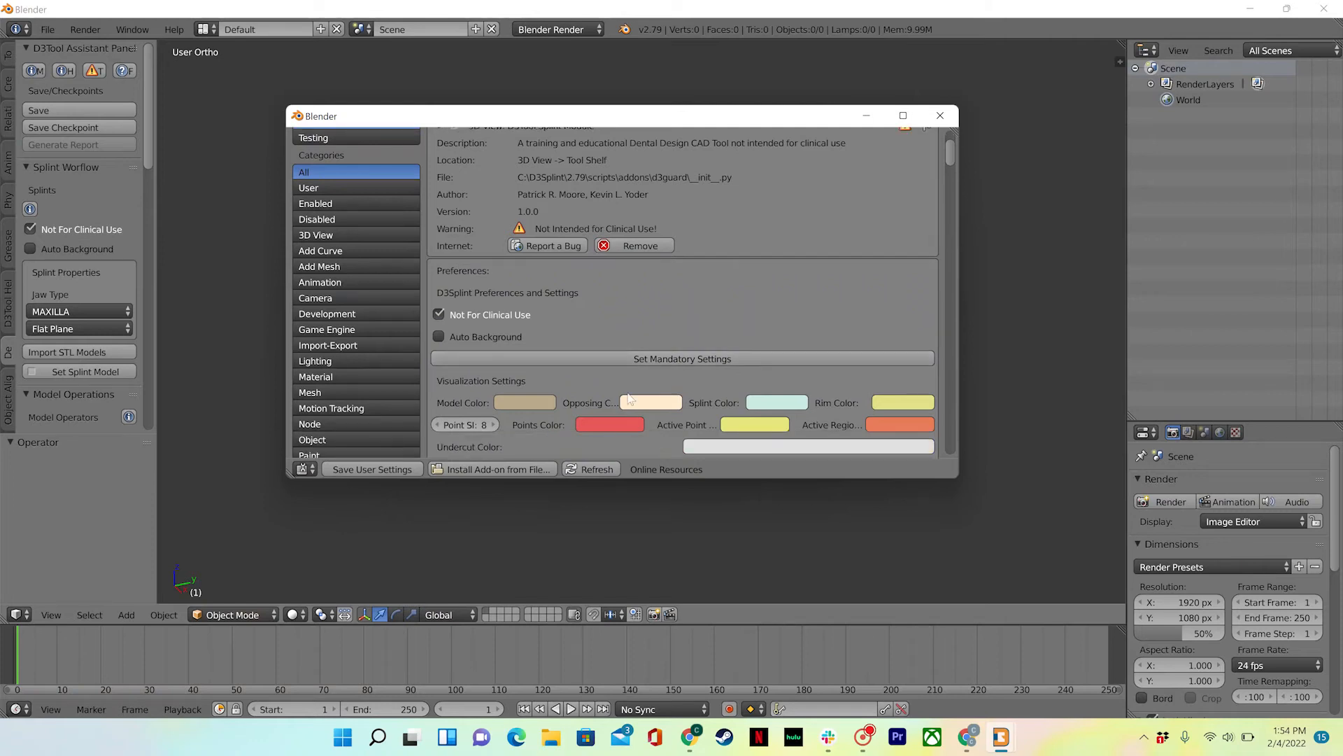
scroll(628, 397, down, 5)
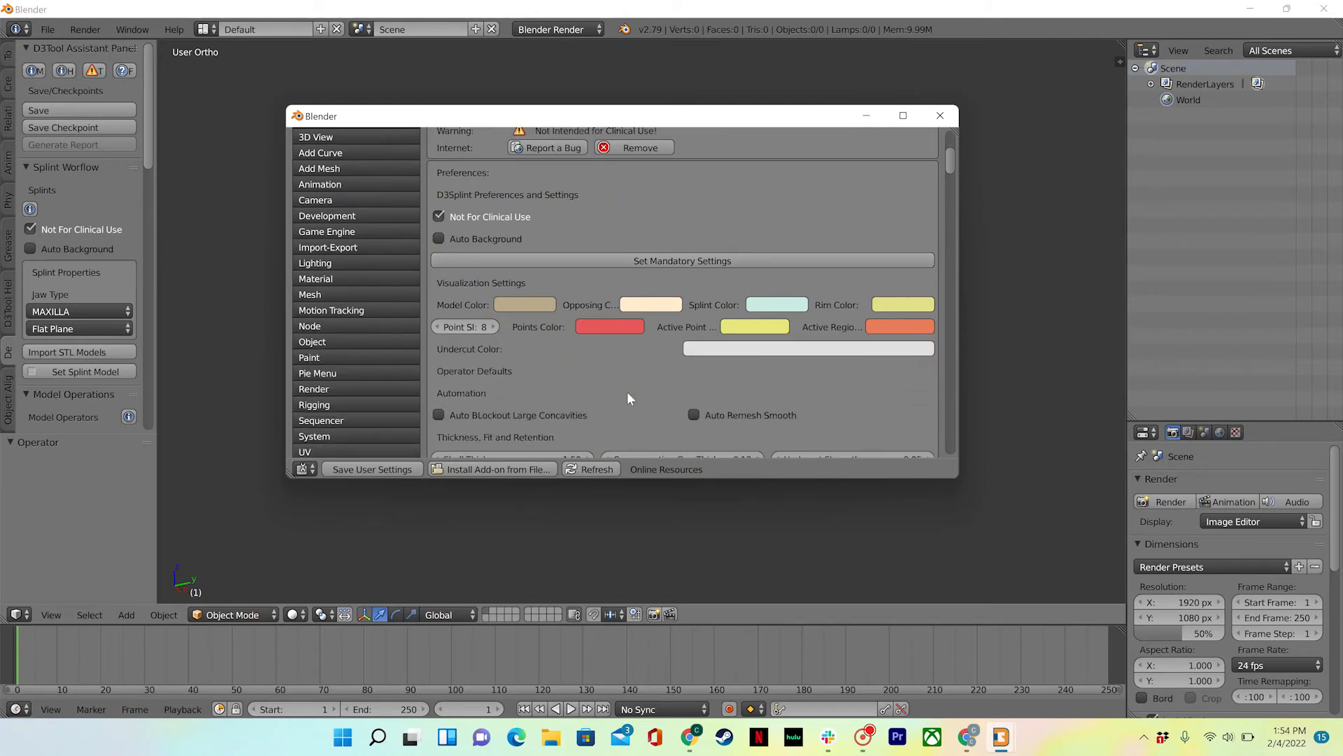
scroll(627, 399, down, 2)
scroll(628, 394, down, 1)
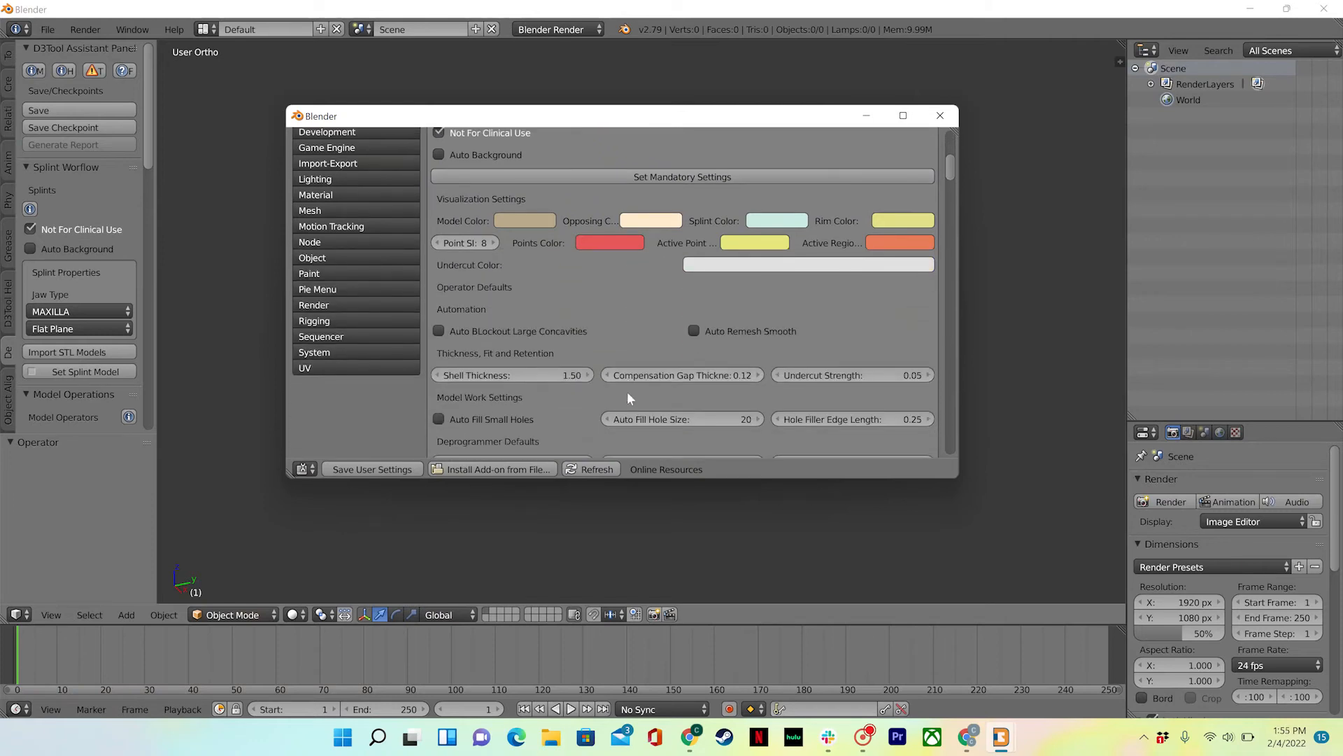
scroll(642, 433, down, 2)
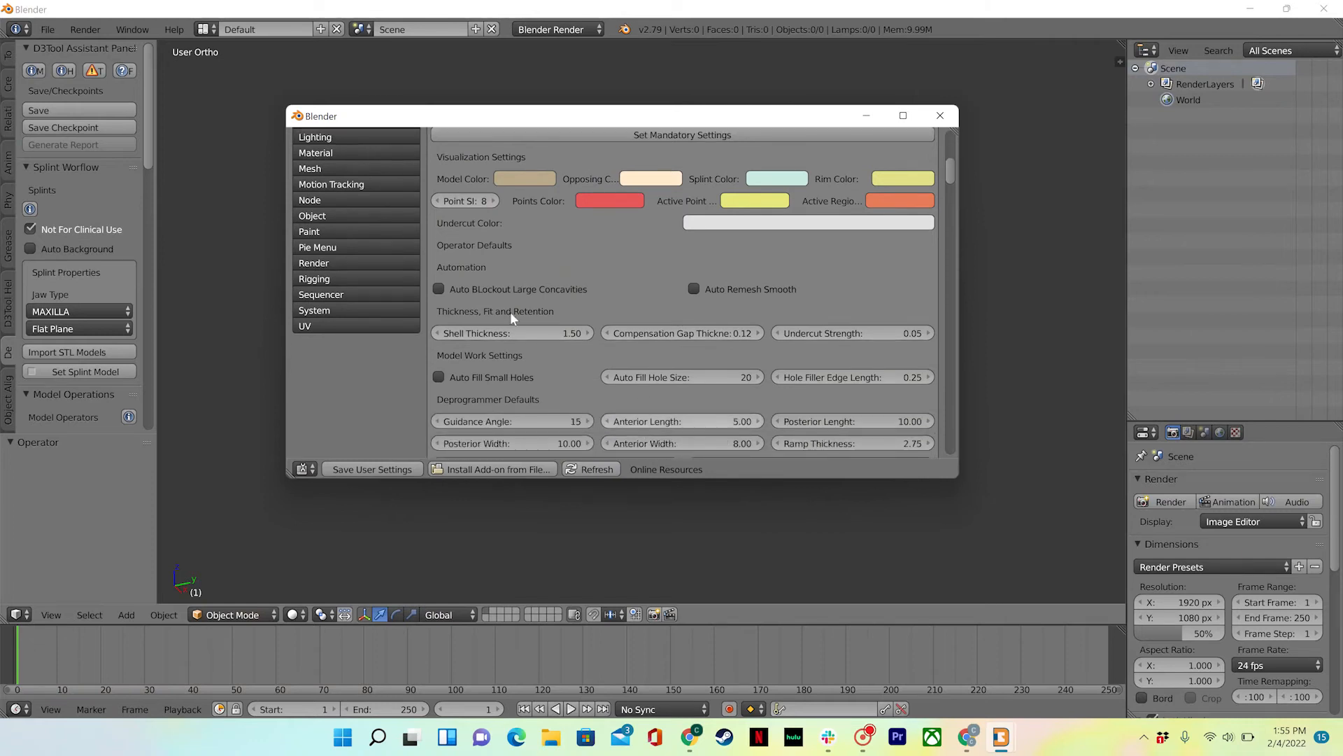
scroll(629, 416, down, 2)
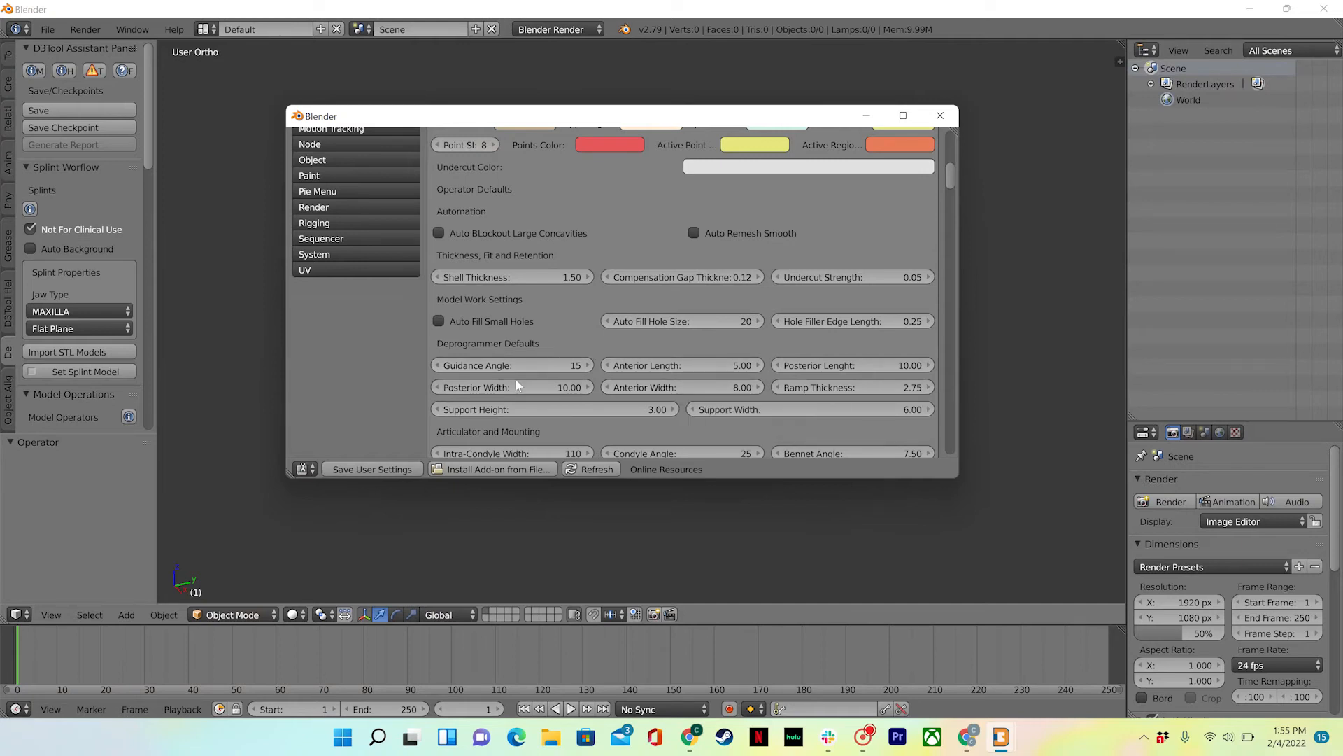
scroll(759, 398, down, 2)
scroll(760, 399, down, 7)
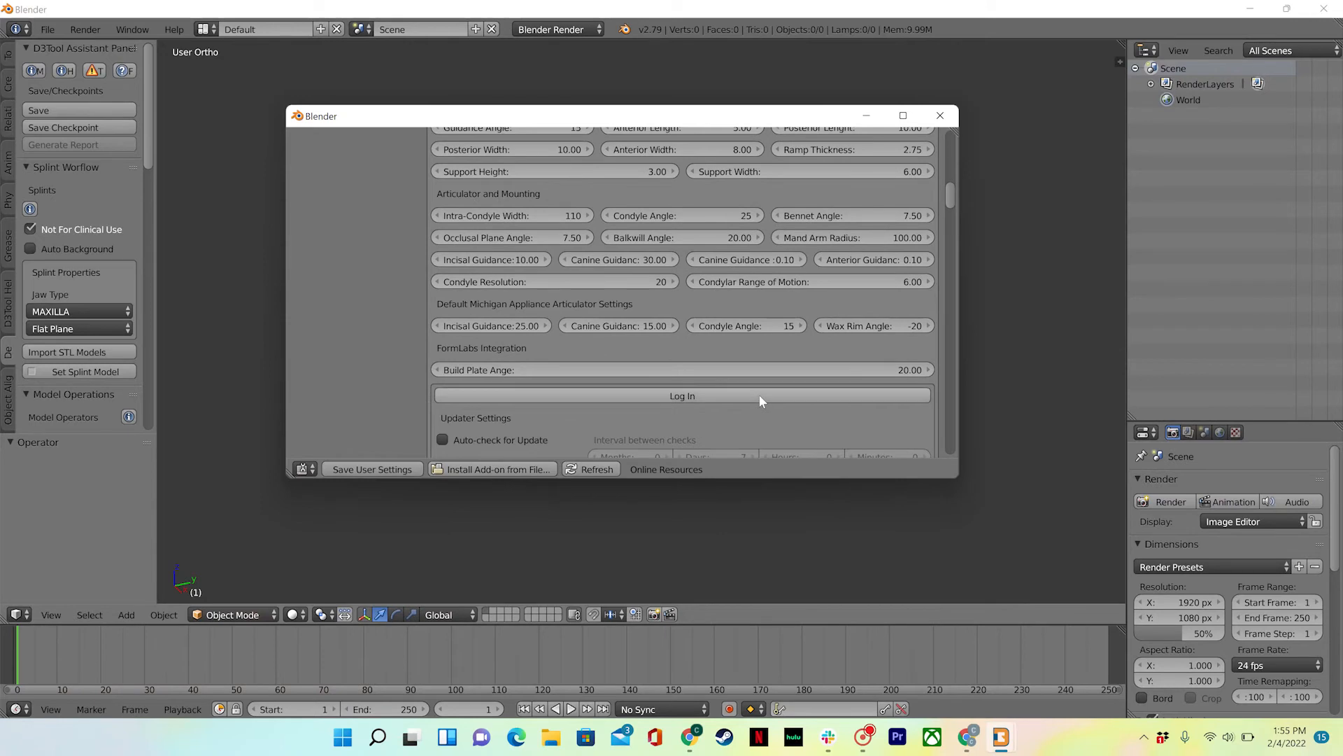
scroll(759, 400, up, 1)
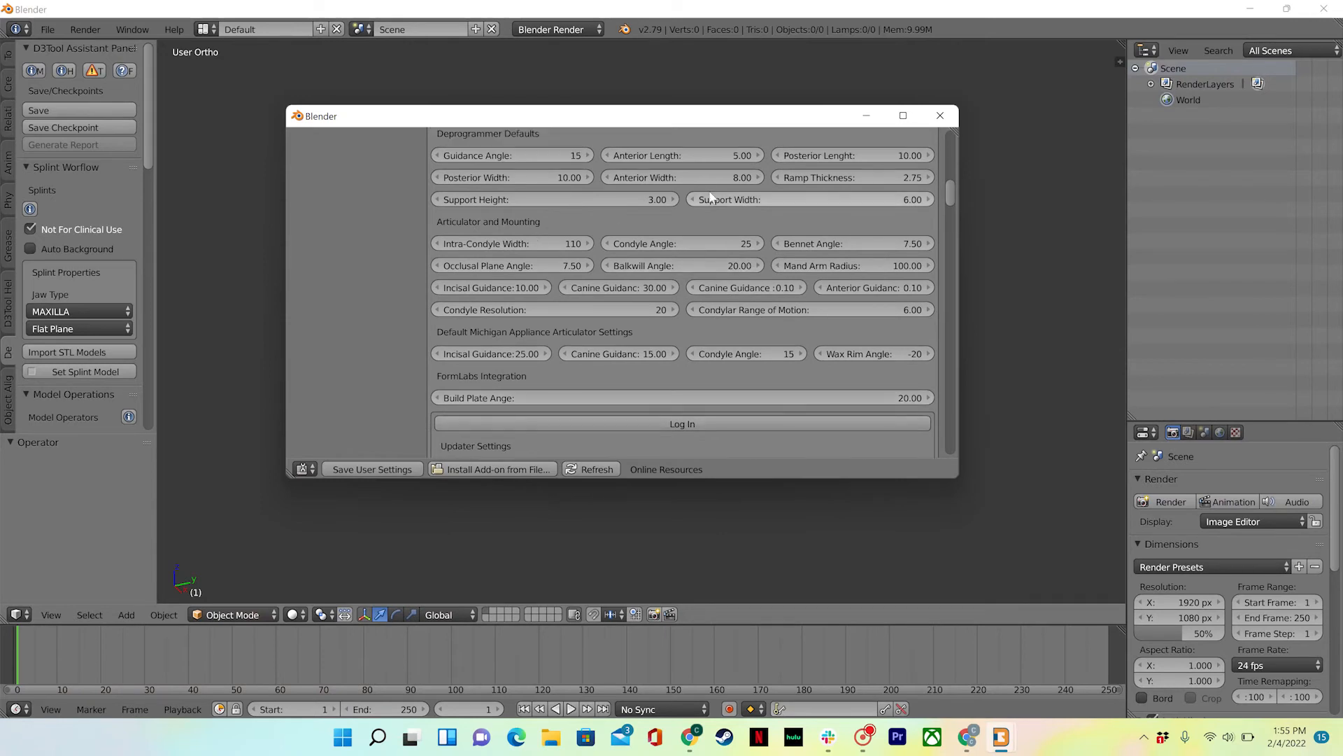
scroll(624, 222, up, 3)
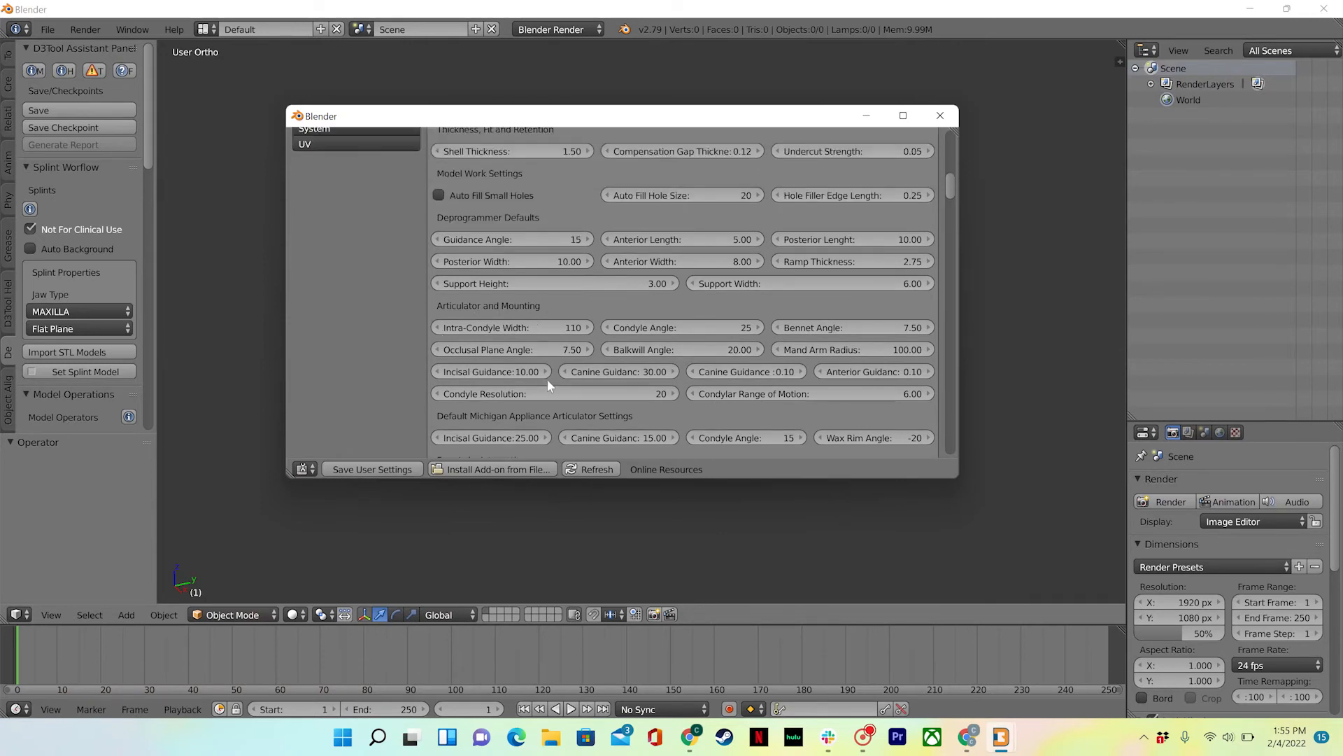
scroll(748, 327, down, 3)
scroll(750, 329, down, 3)
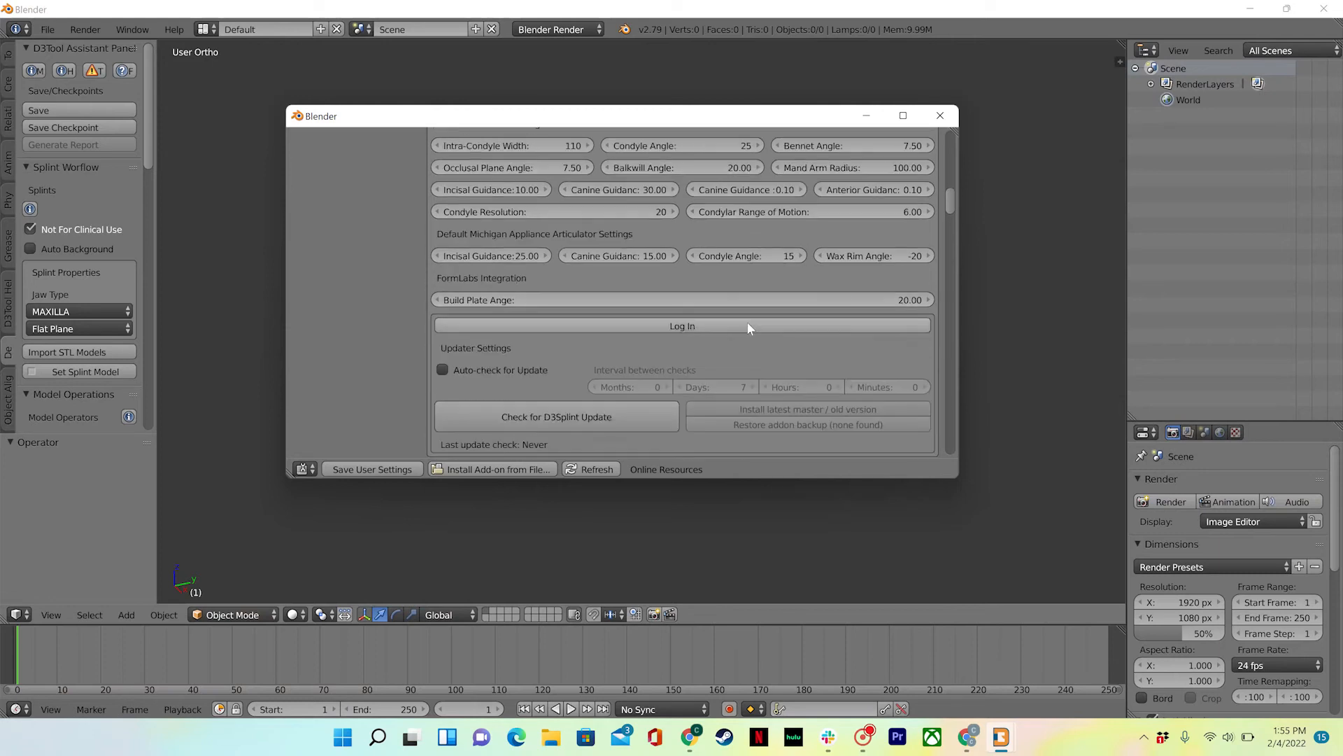
scroll(749, 311, up, 2)
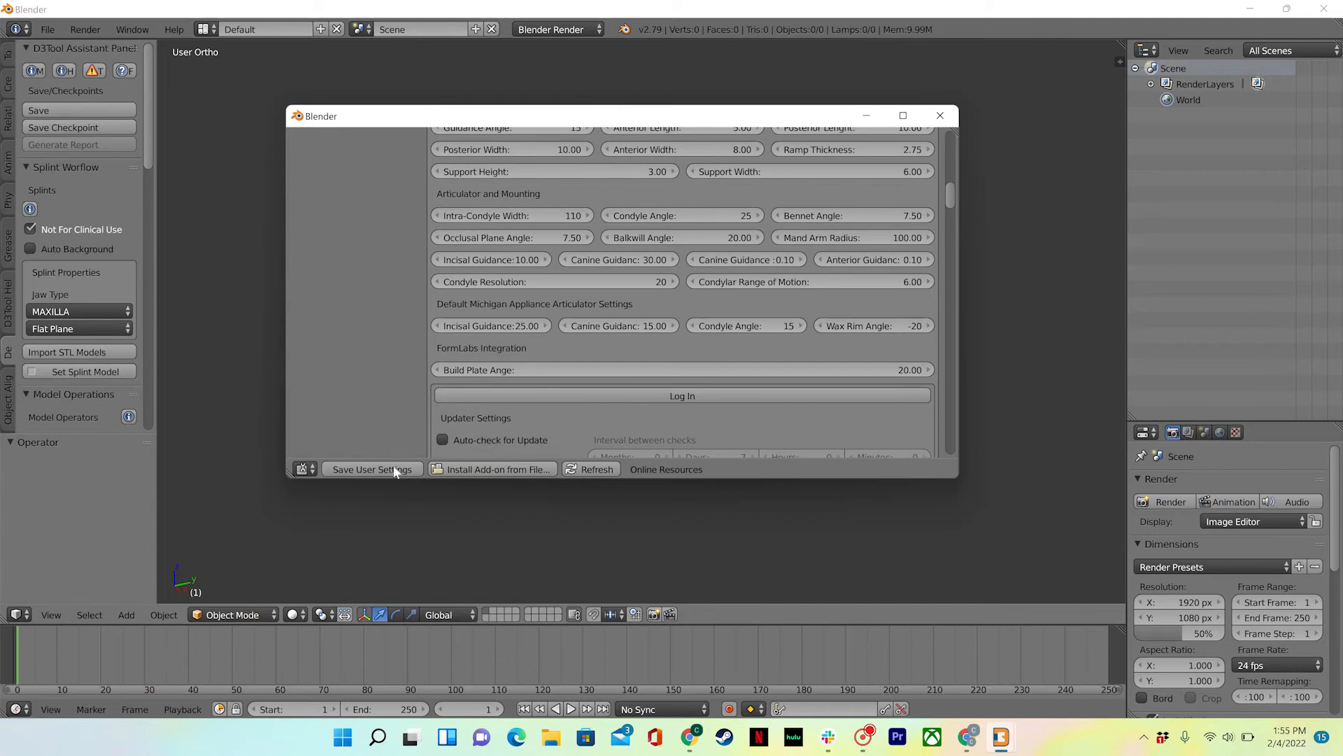
scroll(669, 292, down, 1)
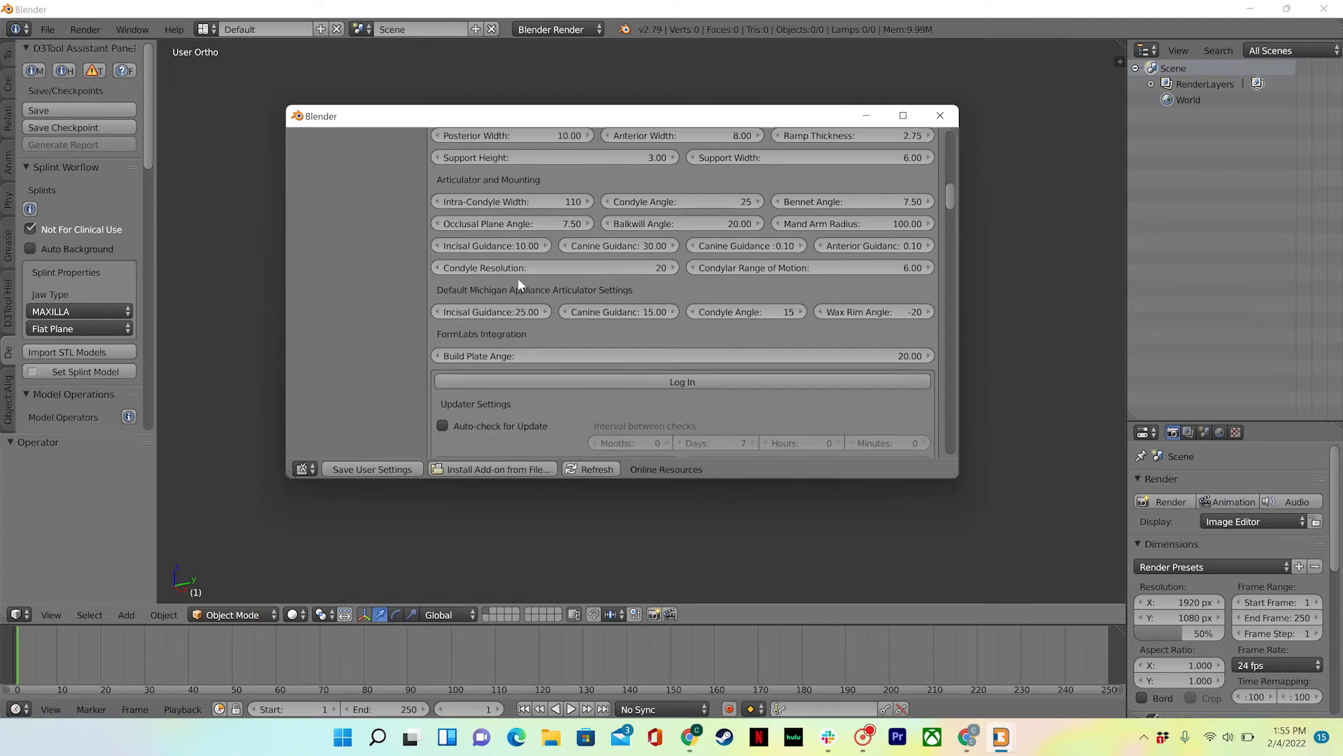
scroll(624, 291, down, 3)
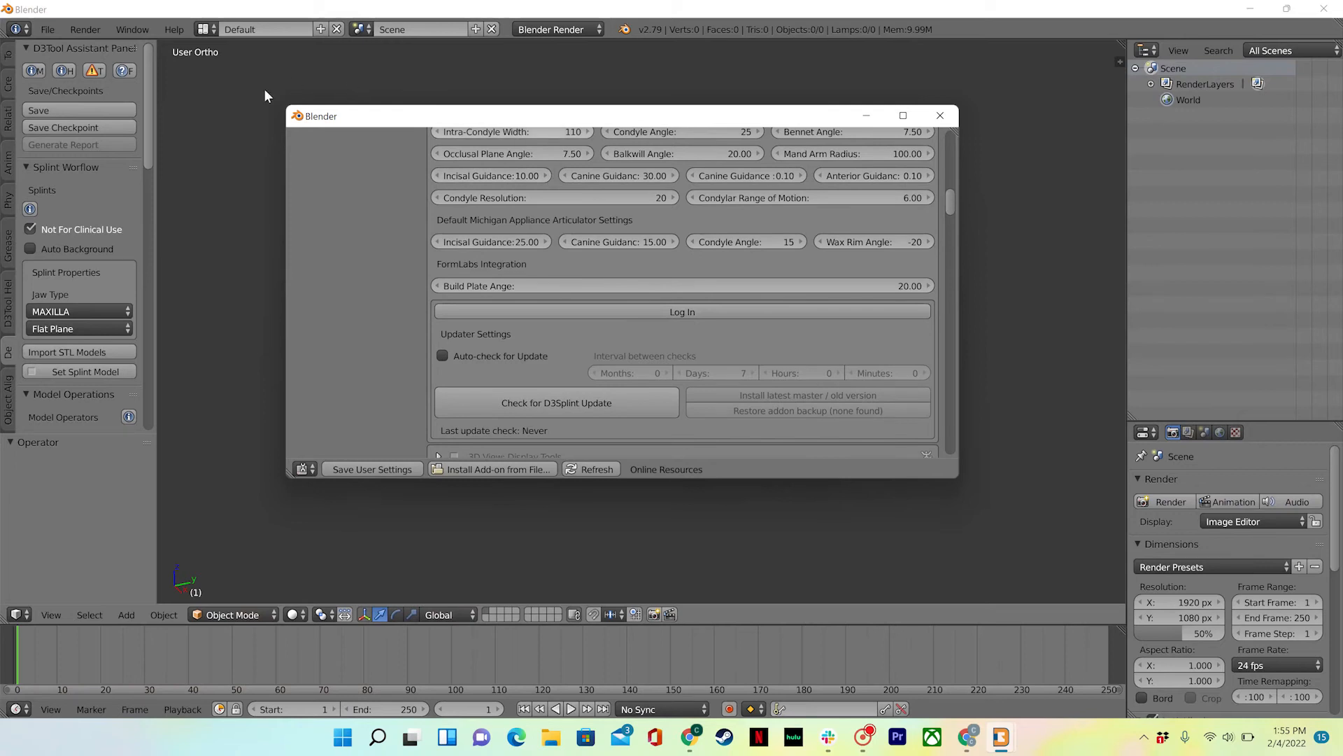
- Log in to D3Tool with the account e-mail and password, then check for a D3Splint update
click(608, 312)
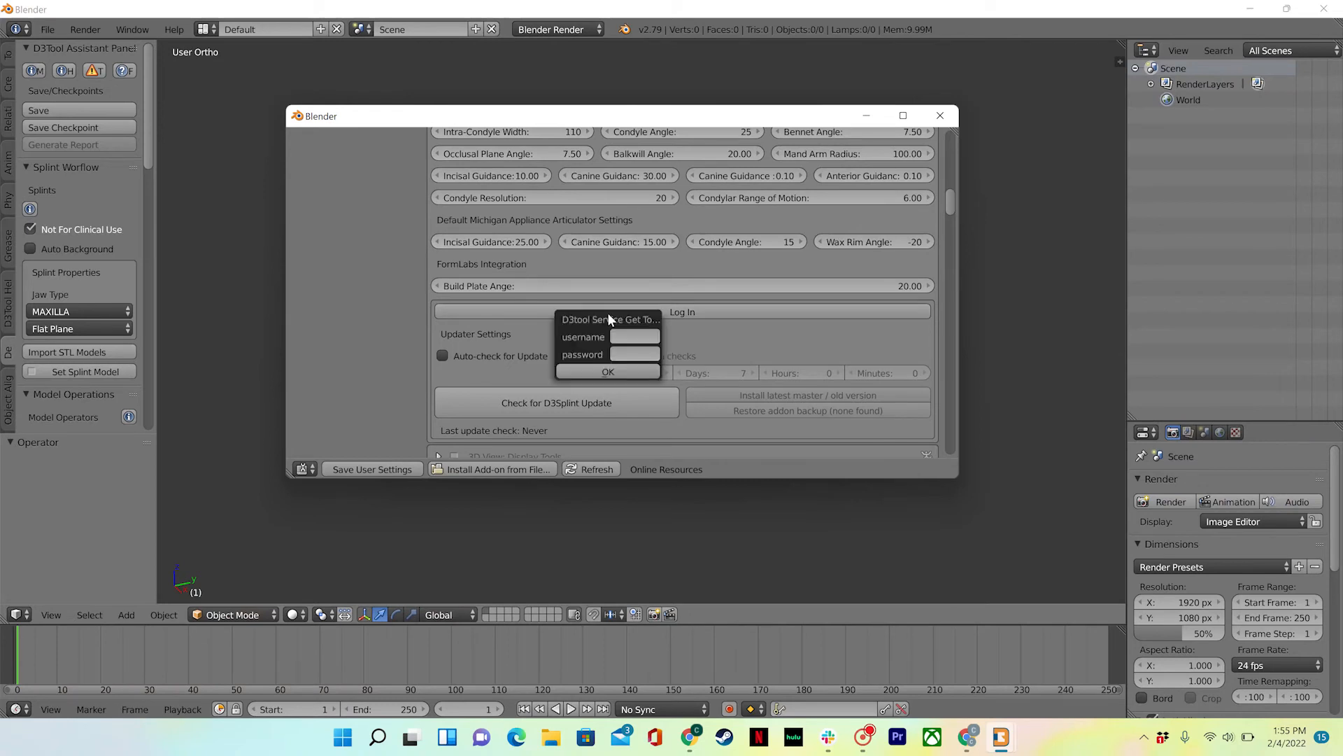
click(637, 337)
click(632, 354)
key(Return)
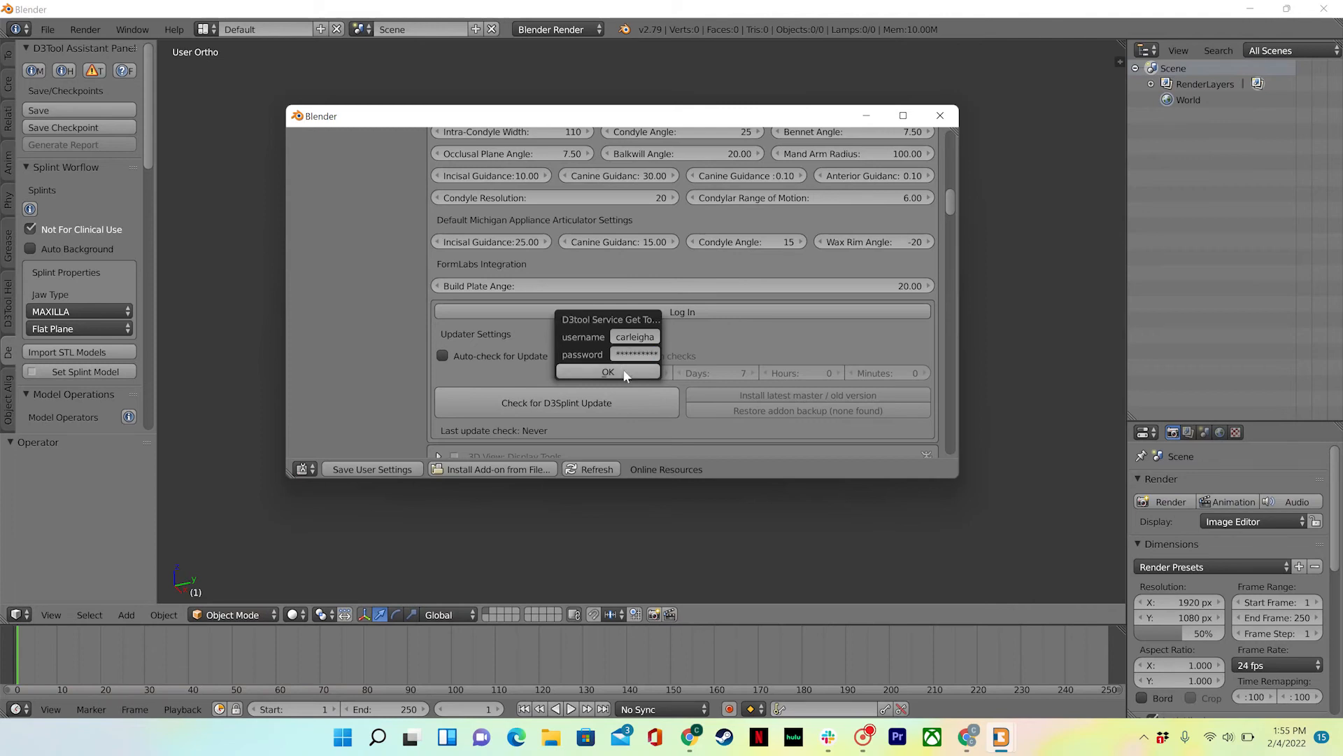
click(624, 372)
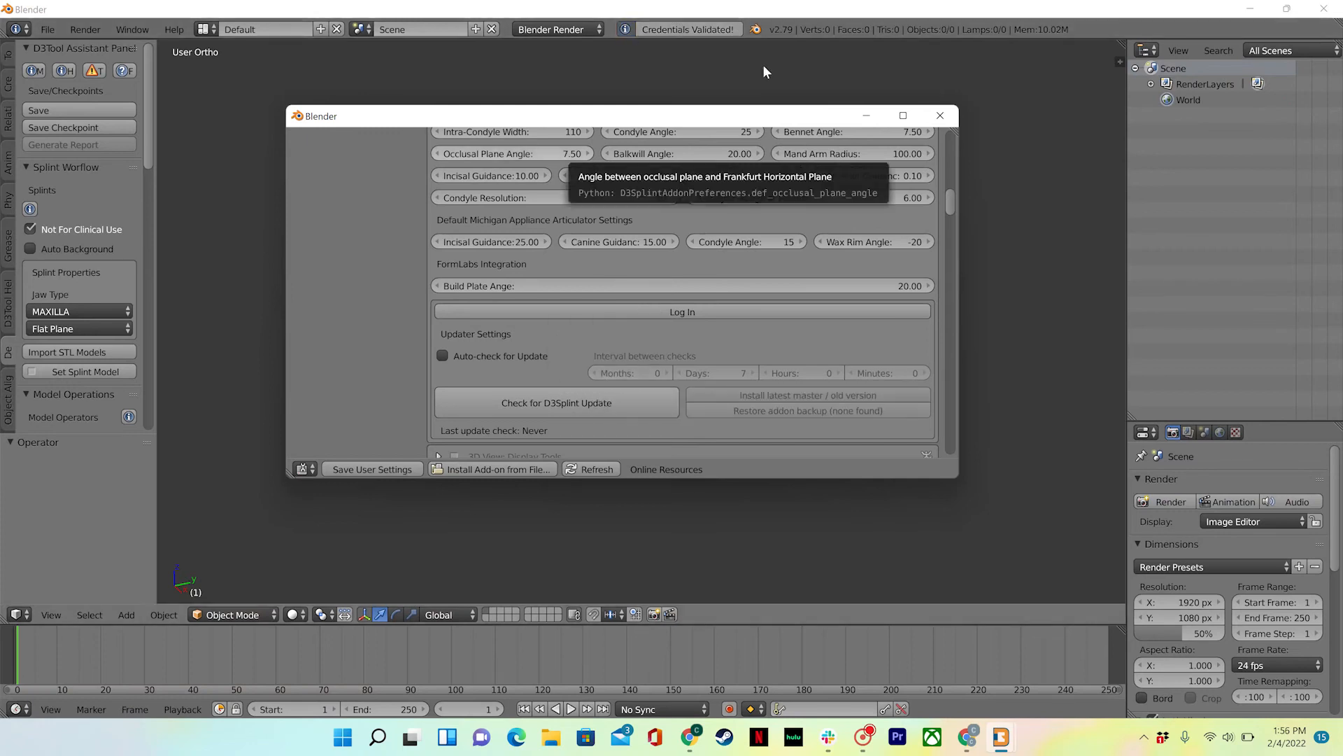
click(493, 406)
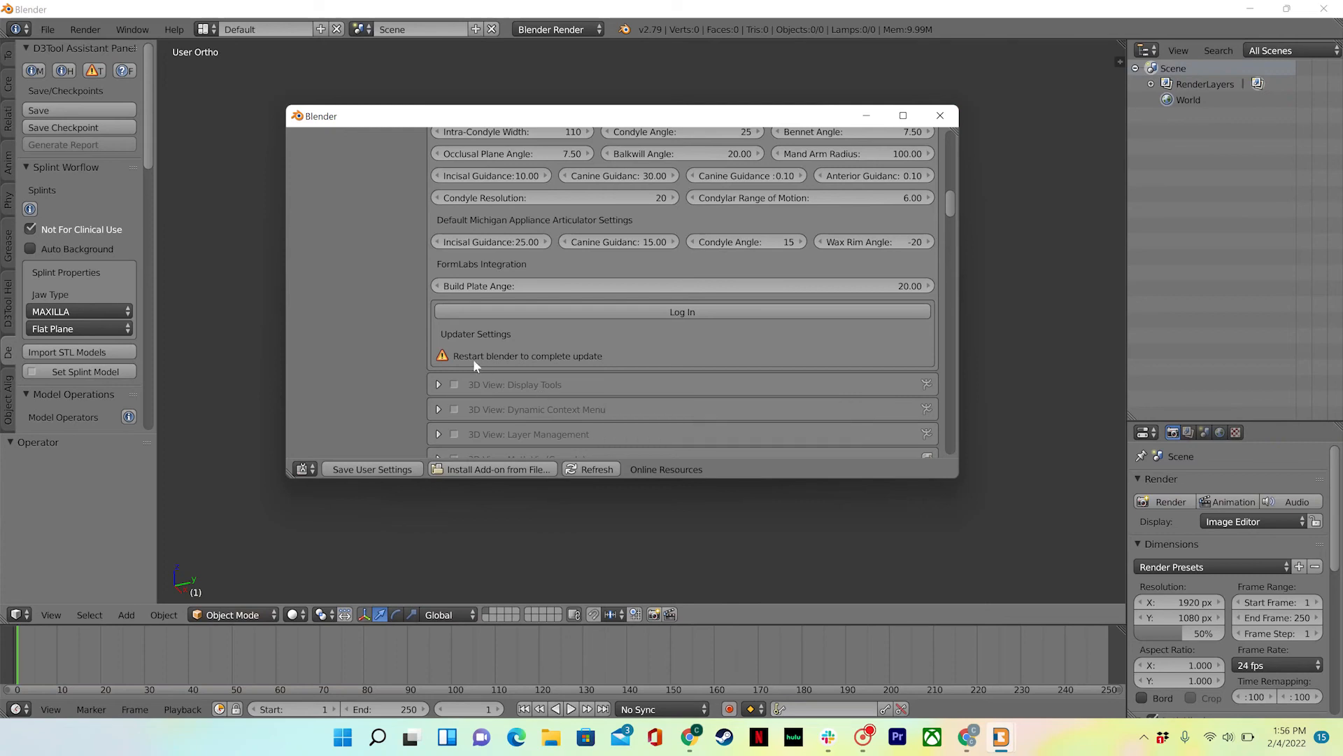
- Close the preferences window after the 1.0.2 update, bringing up the Exit Blender prompt
scroll(508, 333, up, 2)
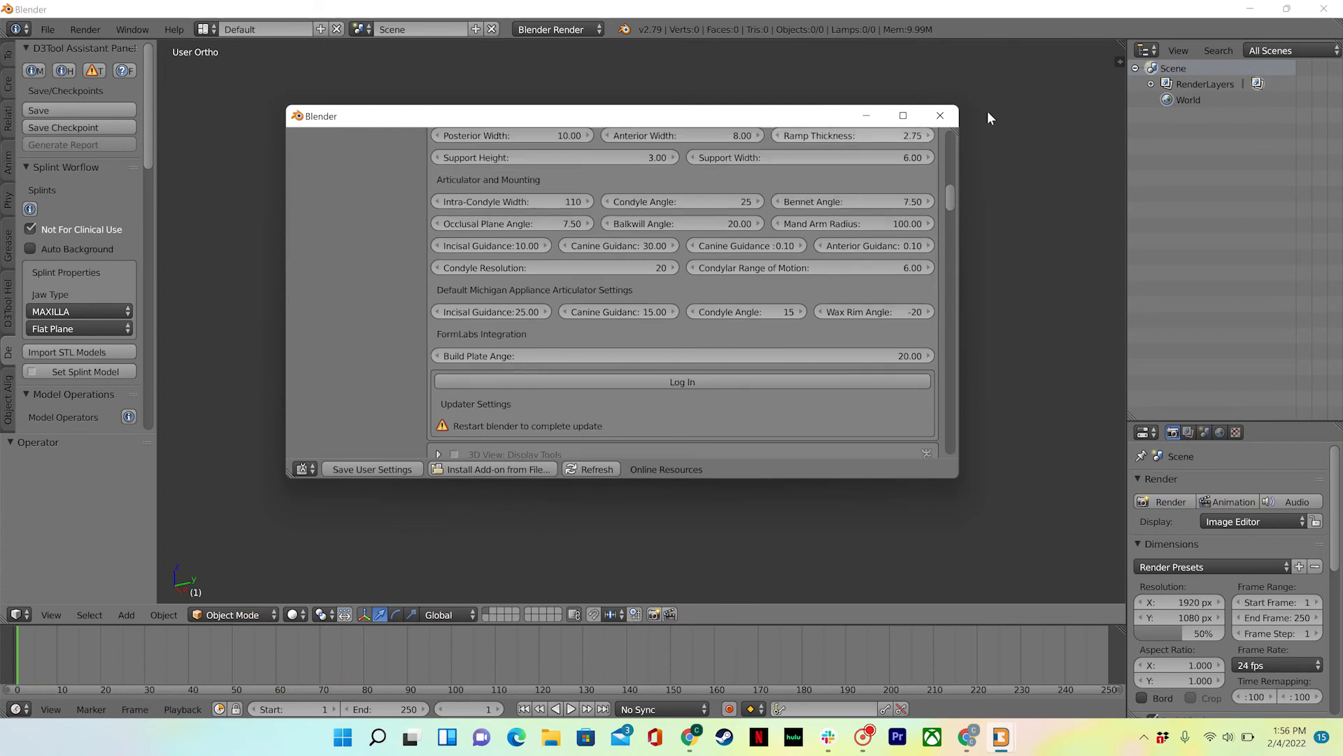
click(947, 117)
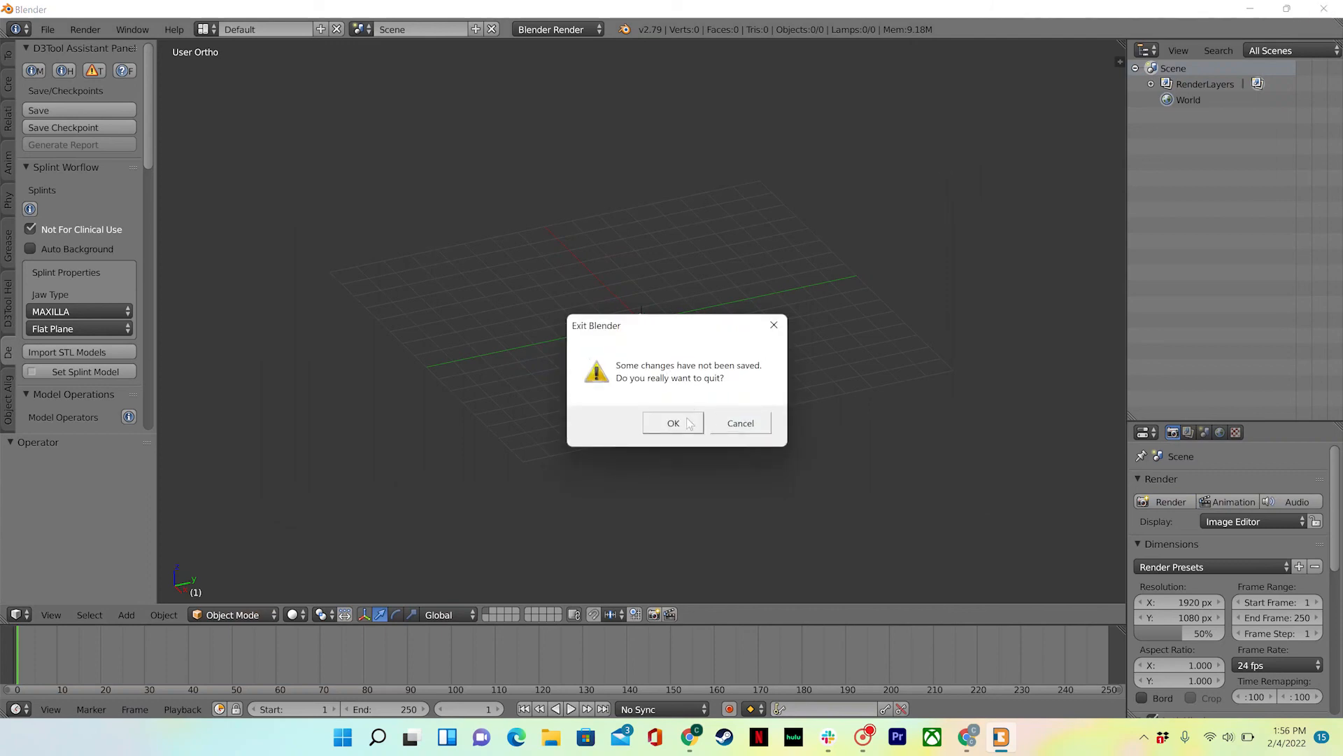
- Quit Blender without saving and relaunch D3Splint from its desktop shortcut
click(744, 423)
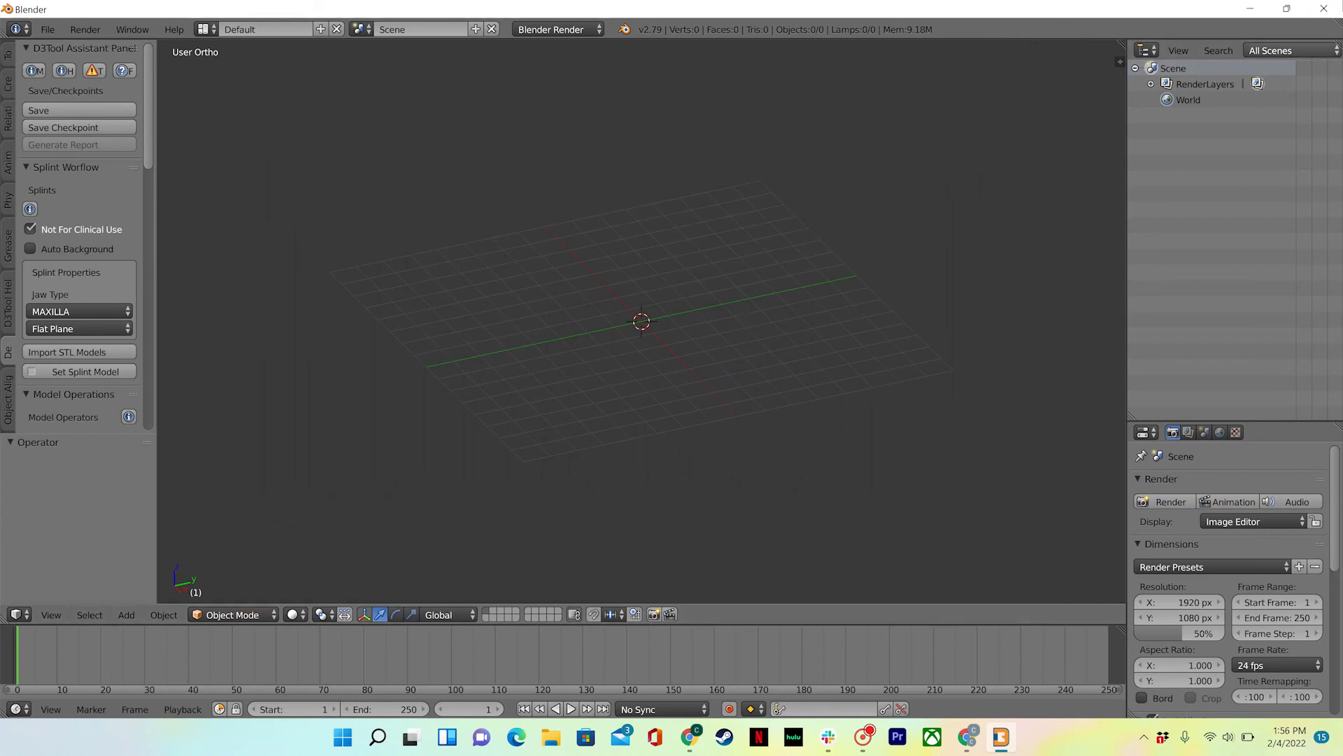
click(1328, 12)
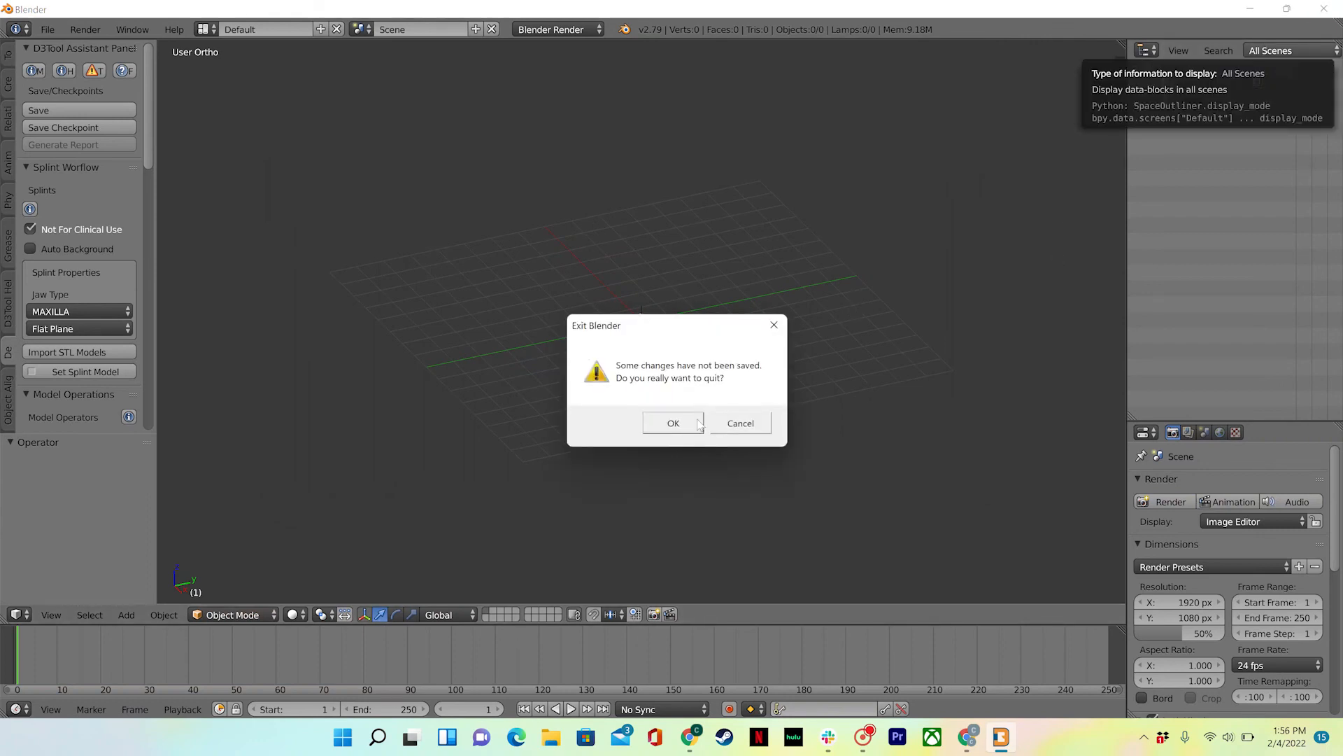
click(676, 424)
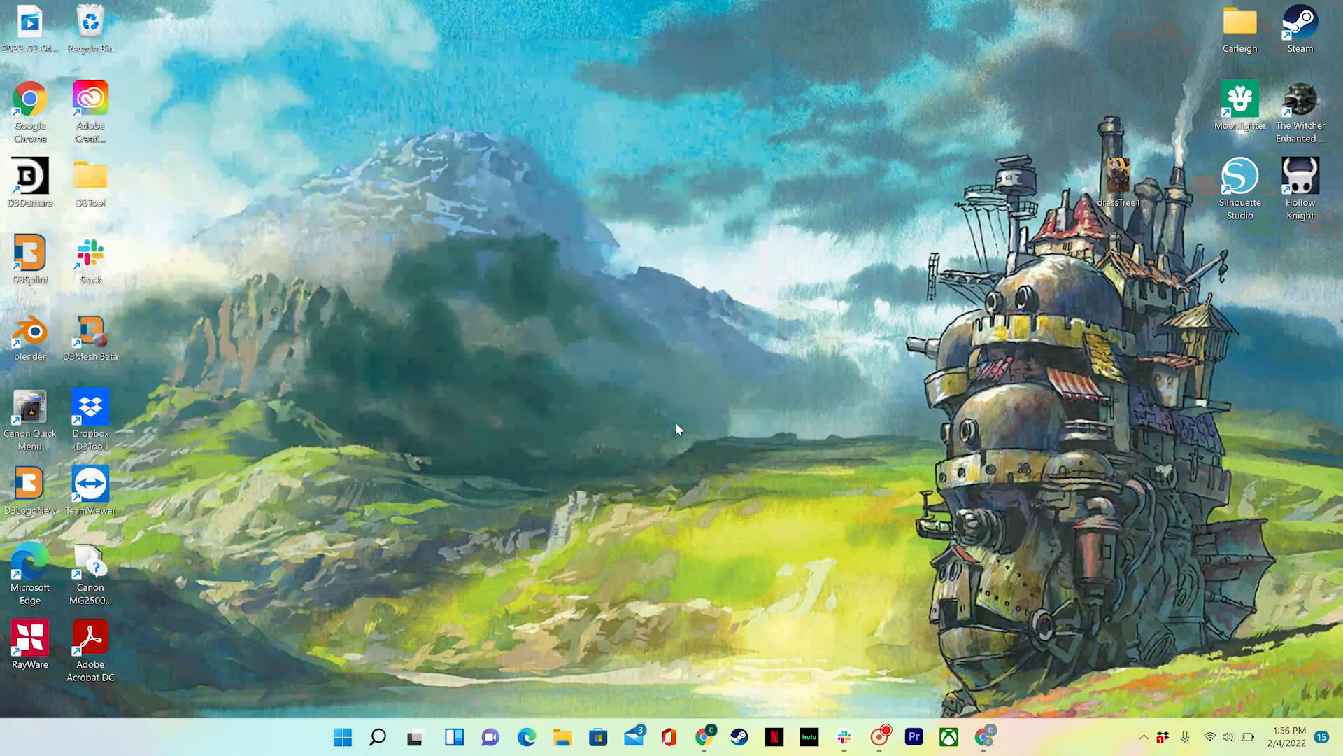
double_click(29, 254)
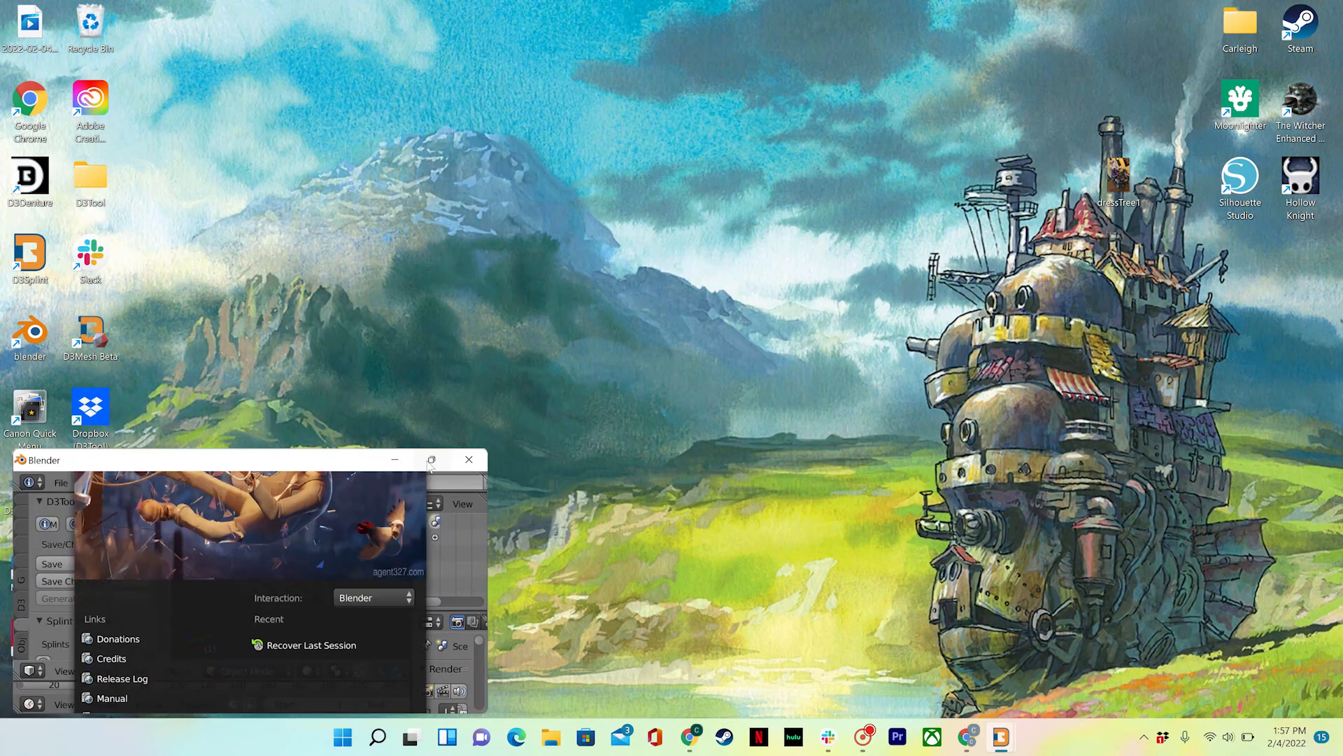
- Maximize the relaunched Blender and enlarge the Add-ons preferences window
click(431, 459)
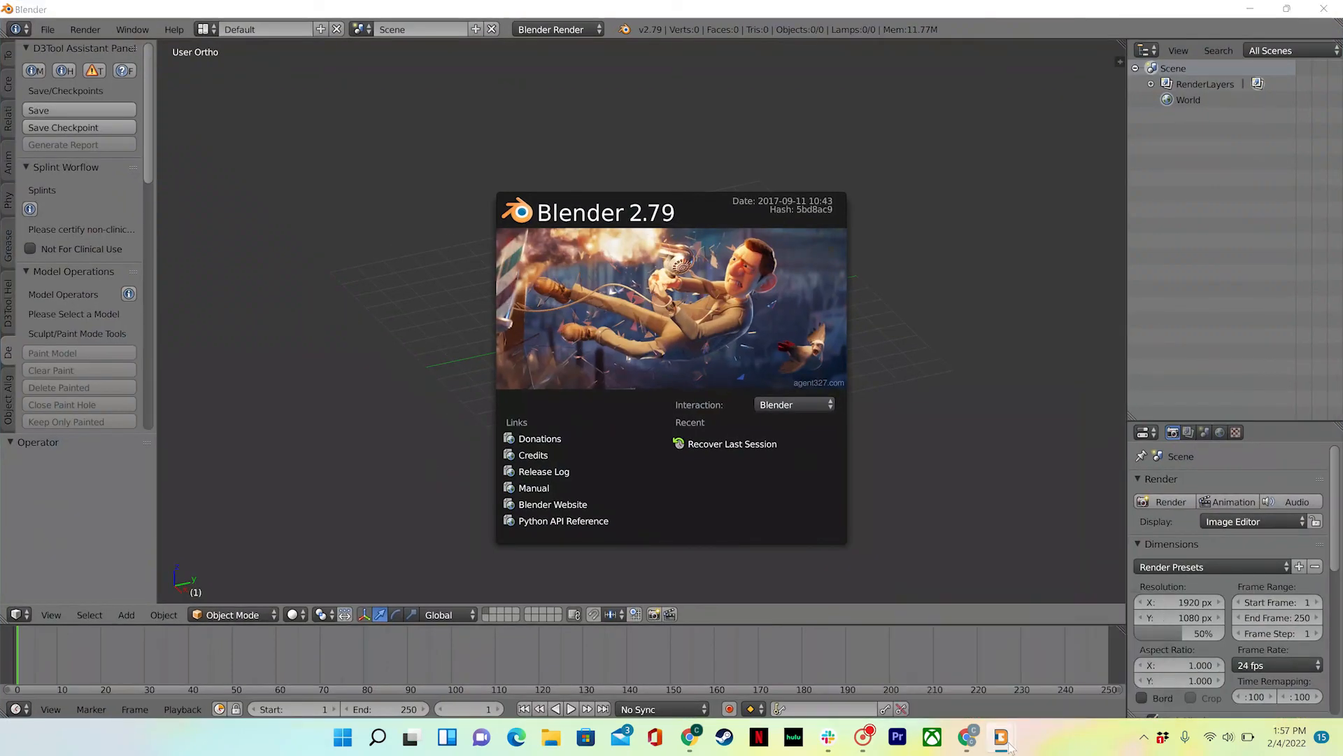
mouse_move(1001, 734)
click(1038, 684)
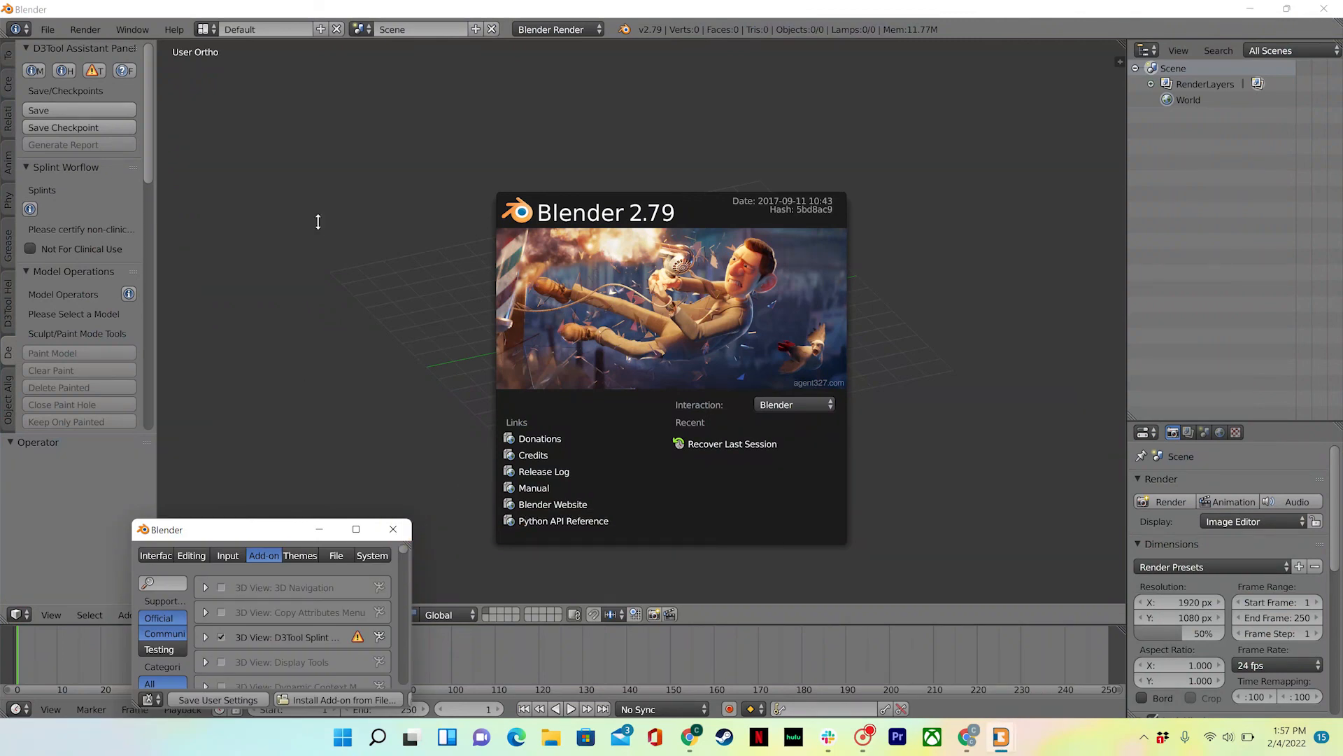
drag(318, 222, 322, 190)
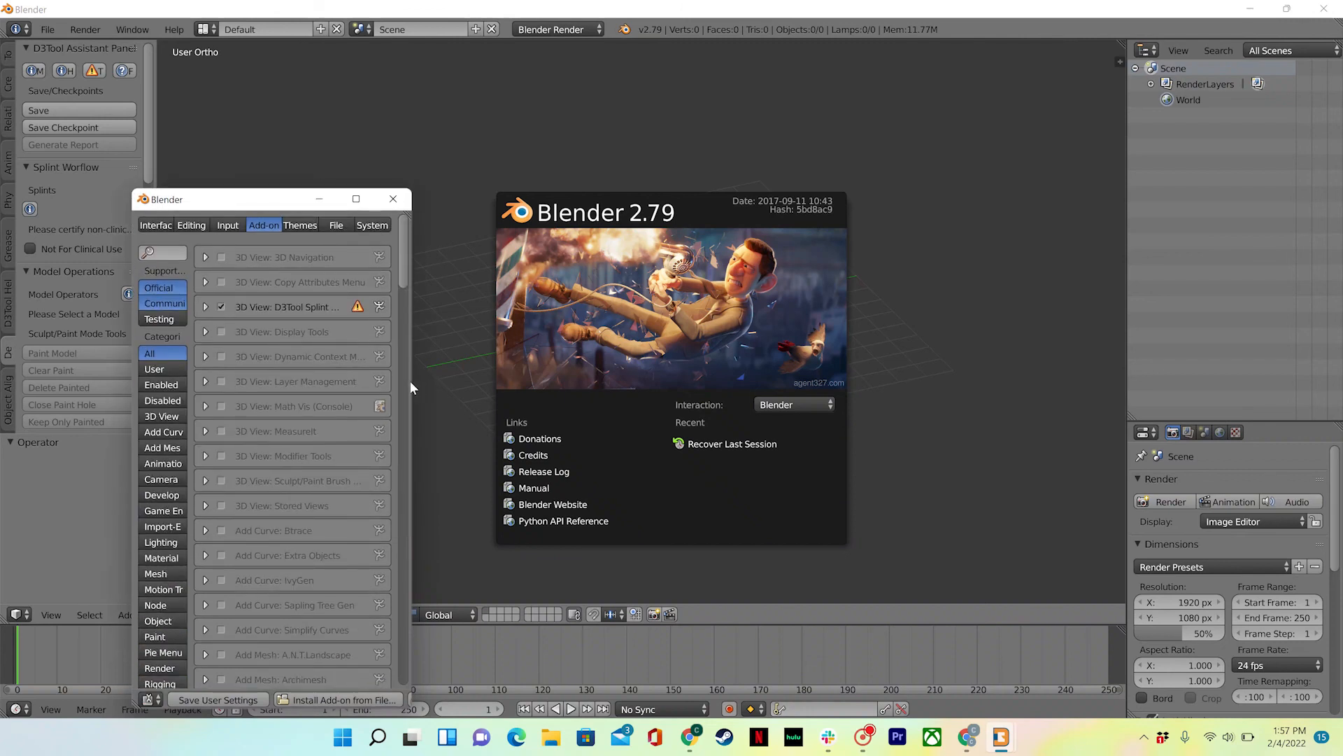
drag(412, 382, 828, 368)
- Expand the D3Tool Splint Module 1.0.2 details and tick Not For Clinical Use
click(287, 307)
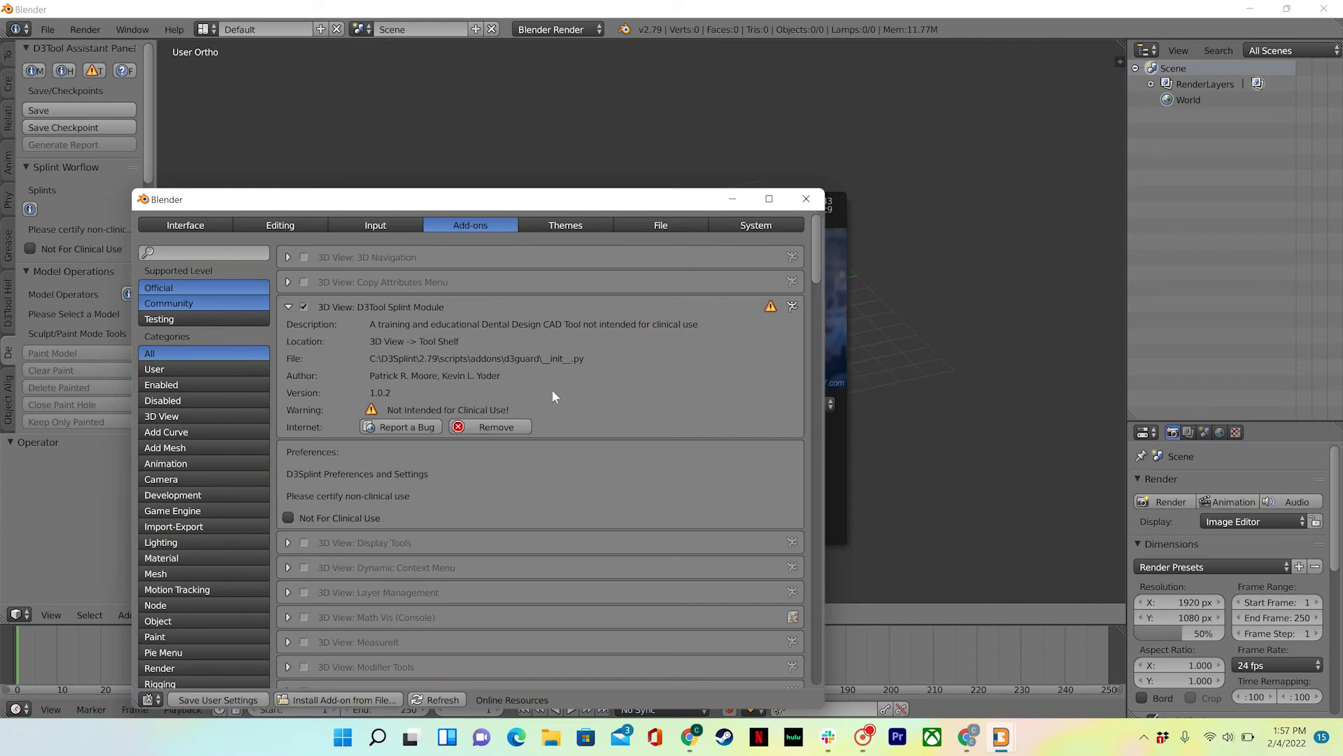
scroll(590, 398, down, 1)
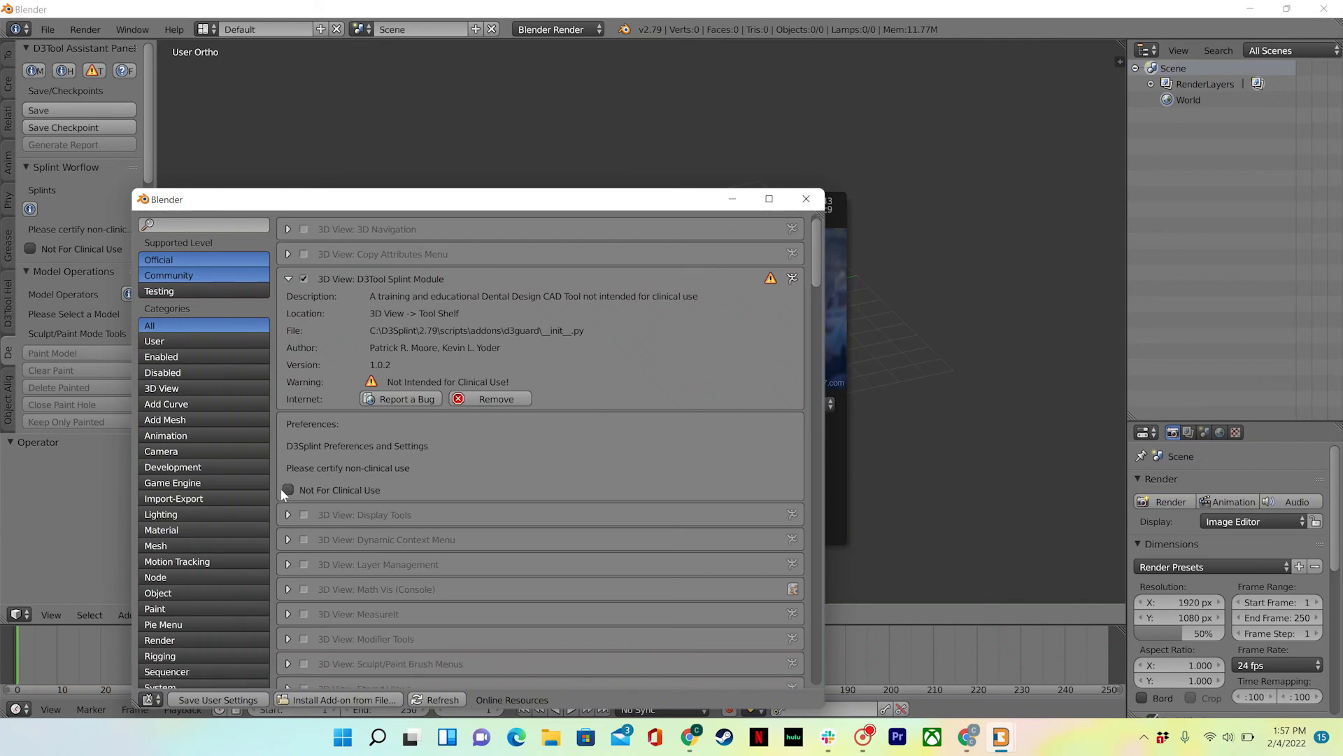
click(288, 489)
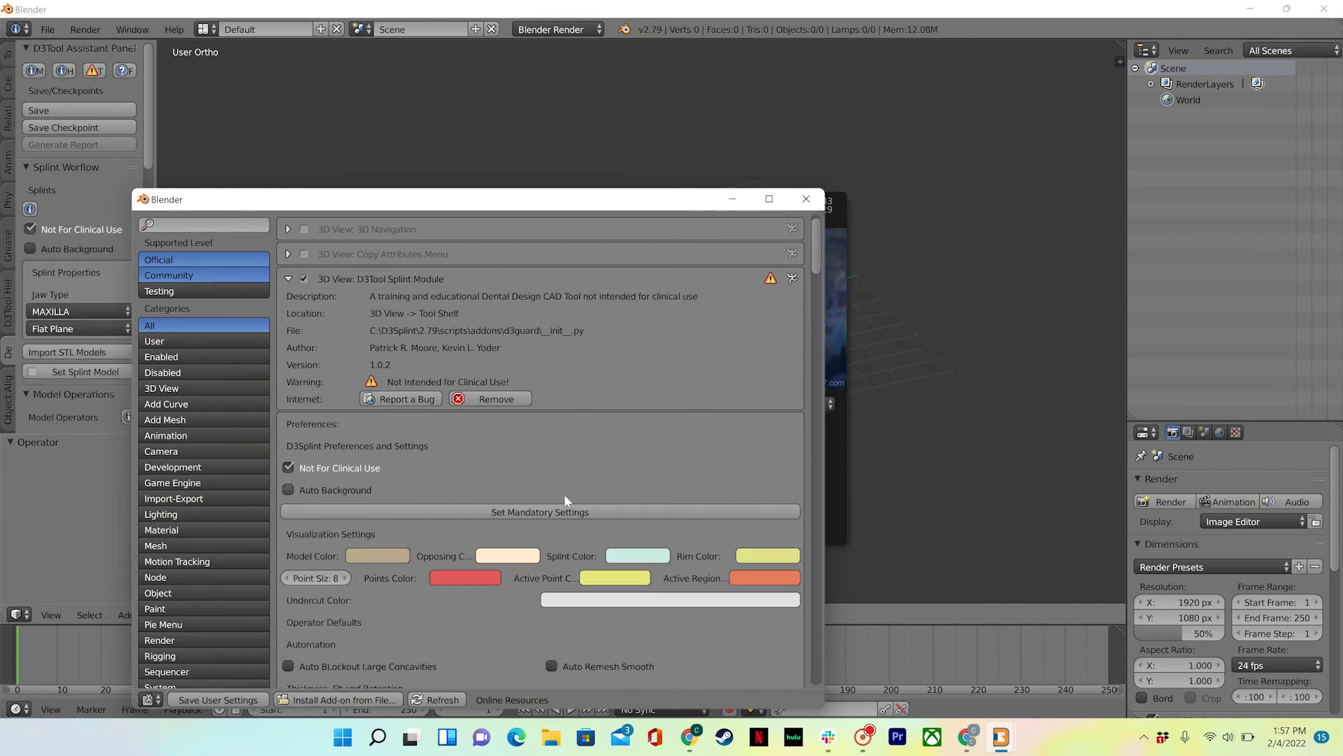
scroll(564, 494, down, 5)
scroll(564, 494, up, 4)
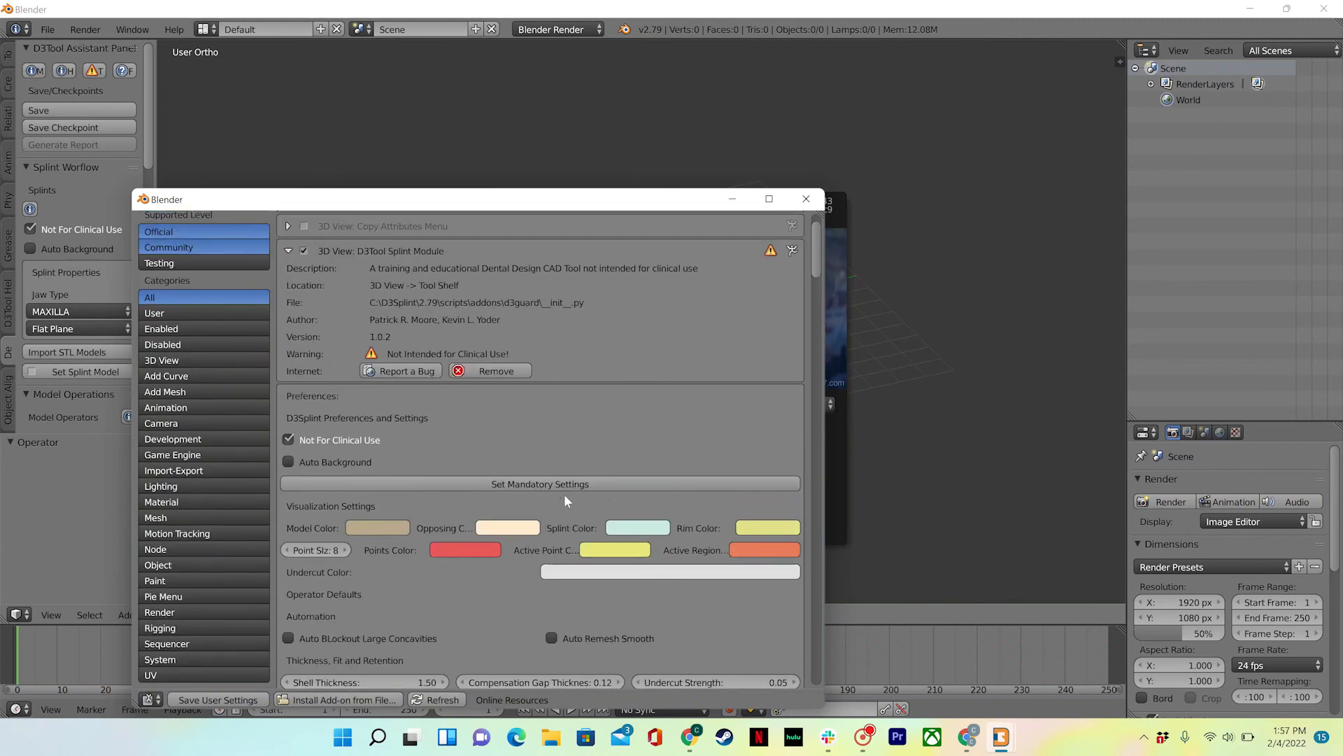